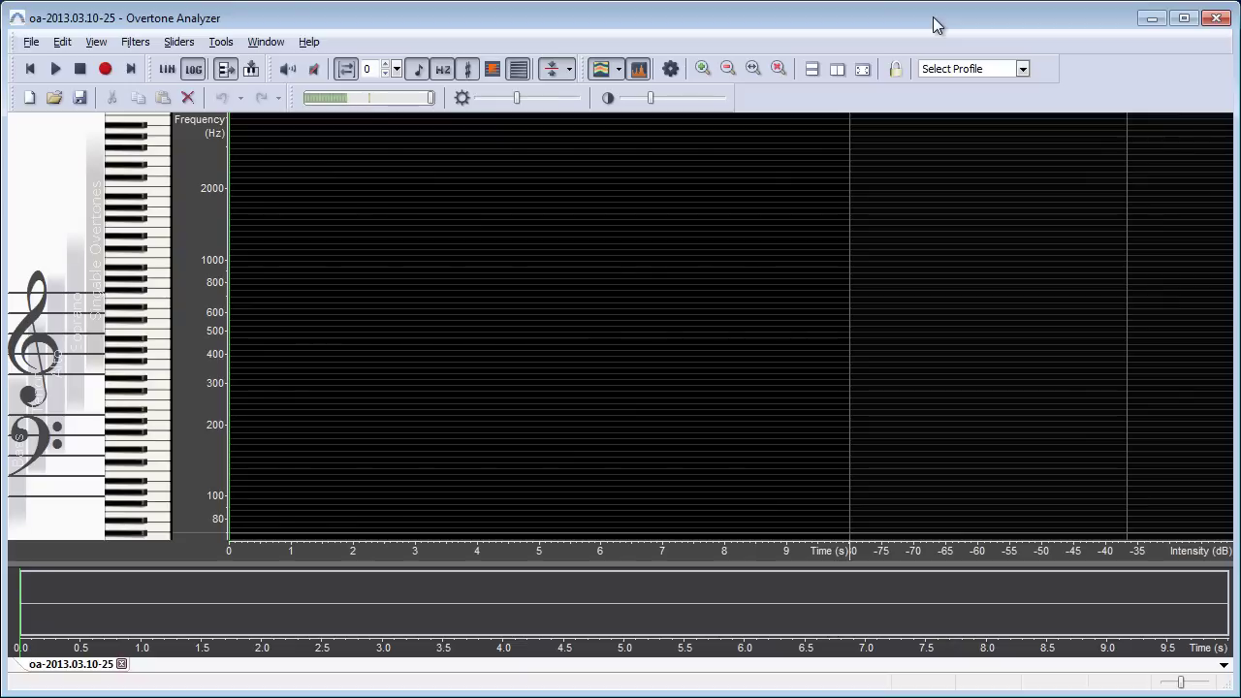
Apply the Quickstart profile from the saved profiles list
left_click(1023, 70)
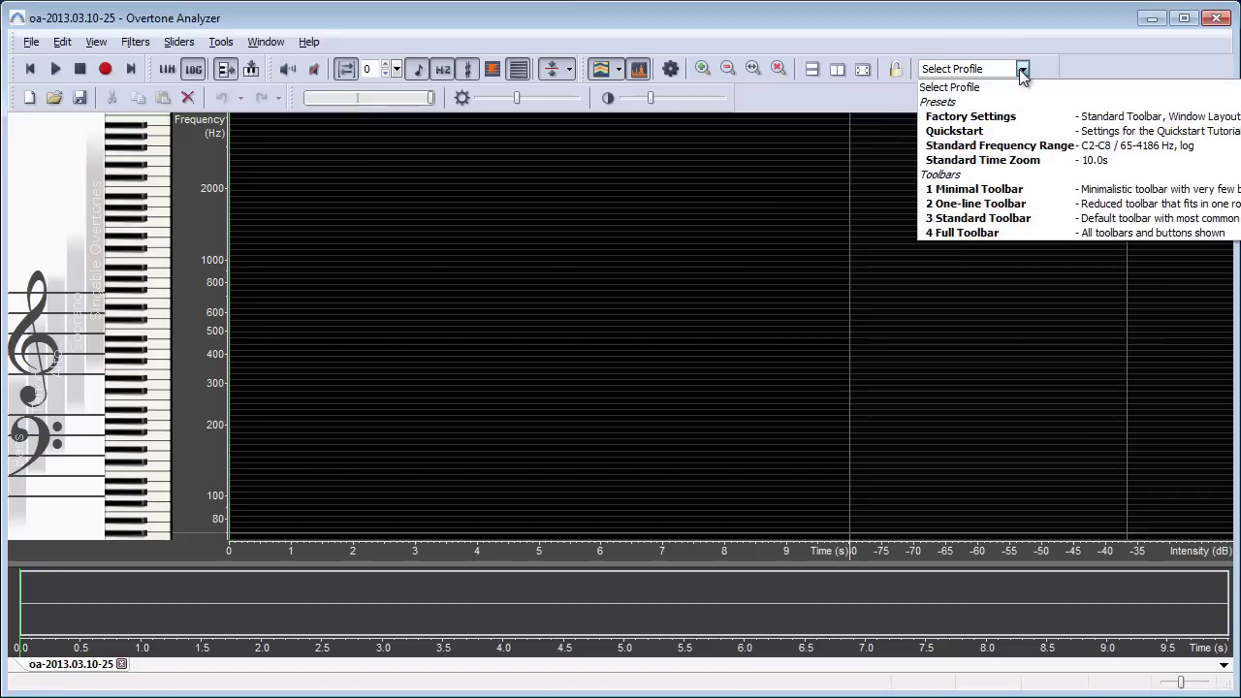
left_click(995, 133)
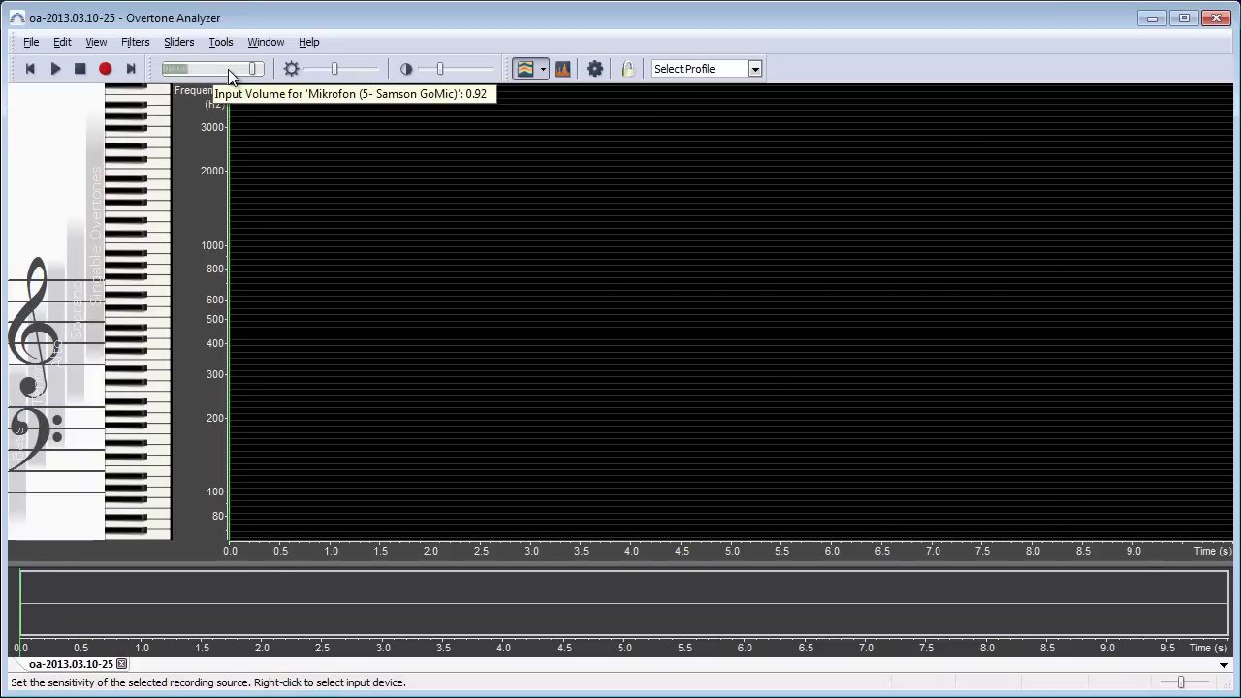
right_click(228, 69)
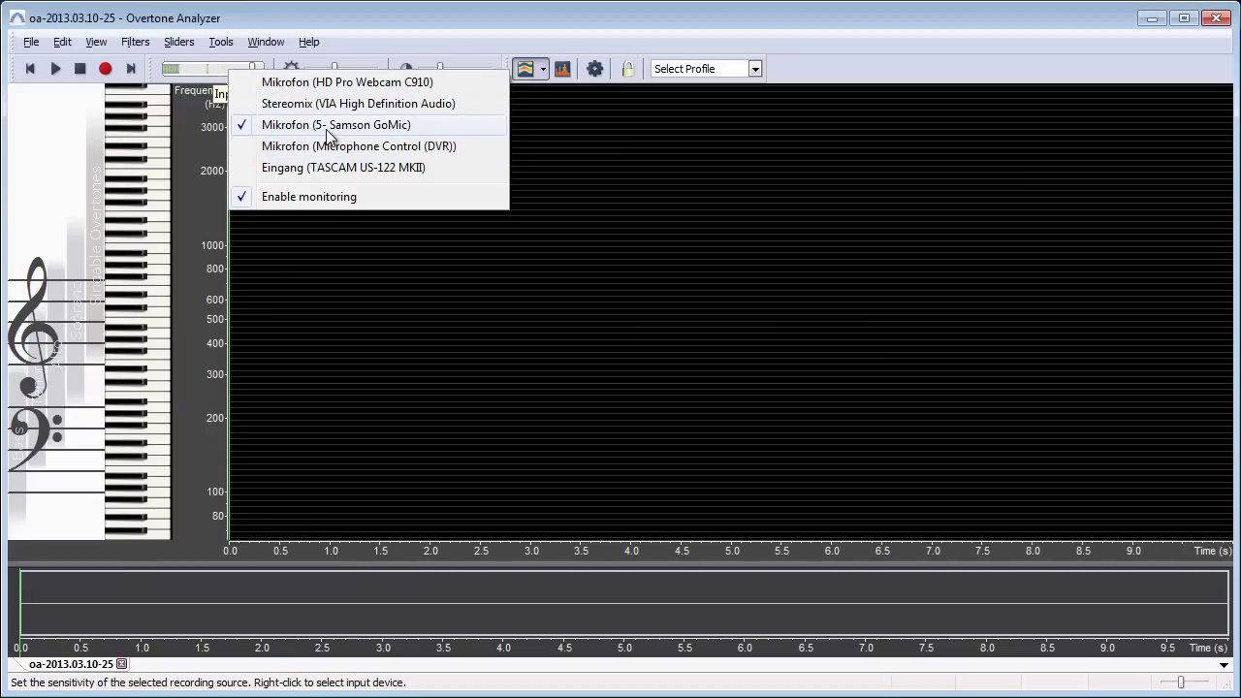
left_click(327, 131)
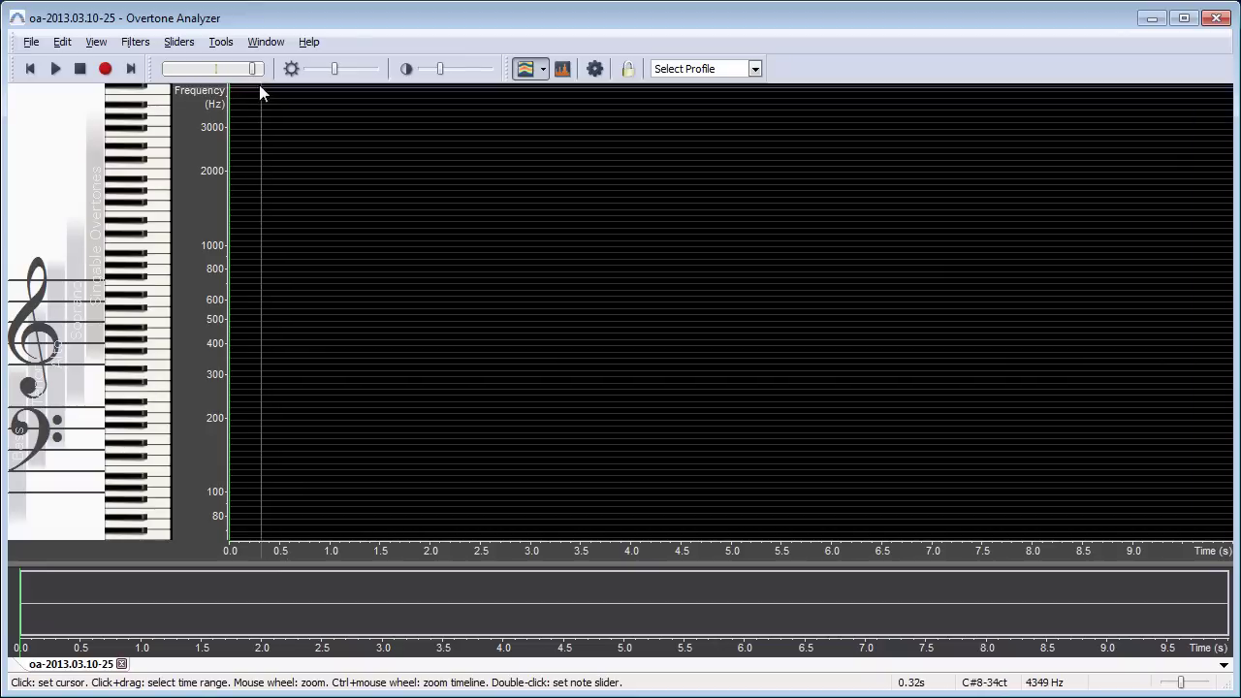
Lower the microphone input volume to about 0.10, then raise it back to about 0.87
mouse_move(250, 74)
left_mouse_down()
mouse_move(180, 78)
mouse_move(263, 76)
mouse_move(250, 76)
left_mouse_up()
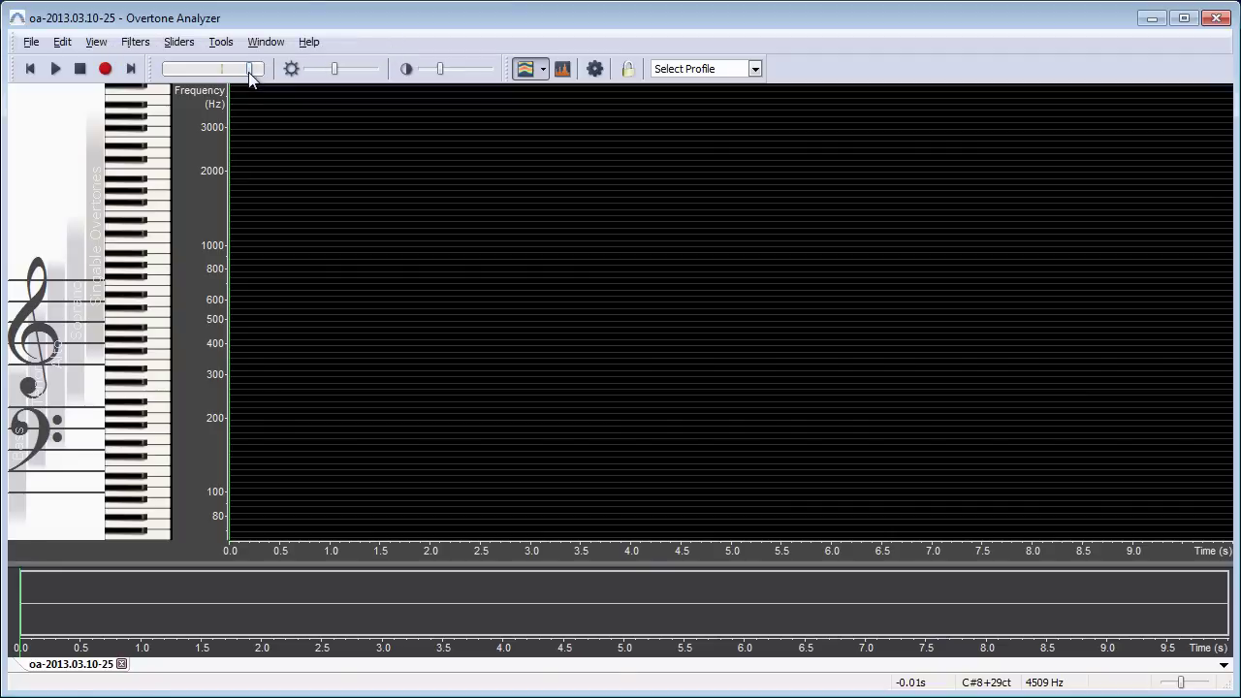
mouse_move(242, 76)
left_click_drag(251, 73, 177, 76)
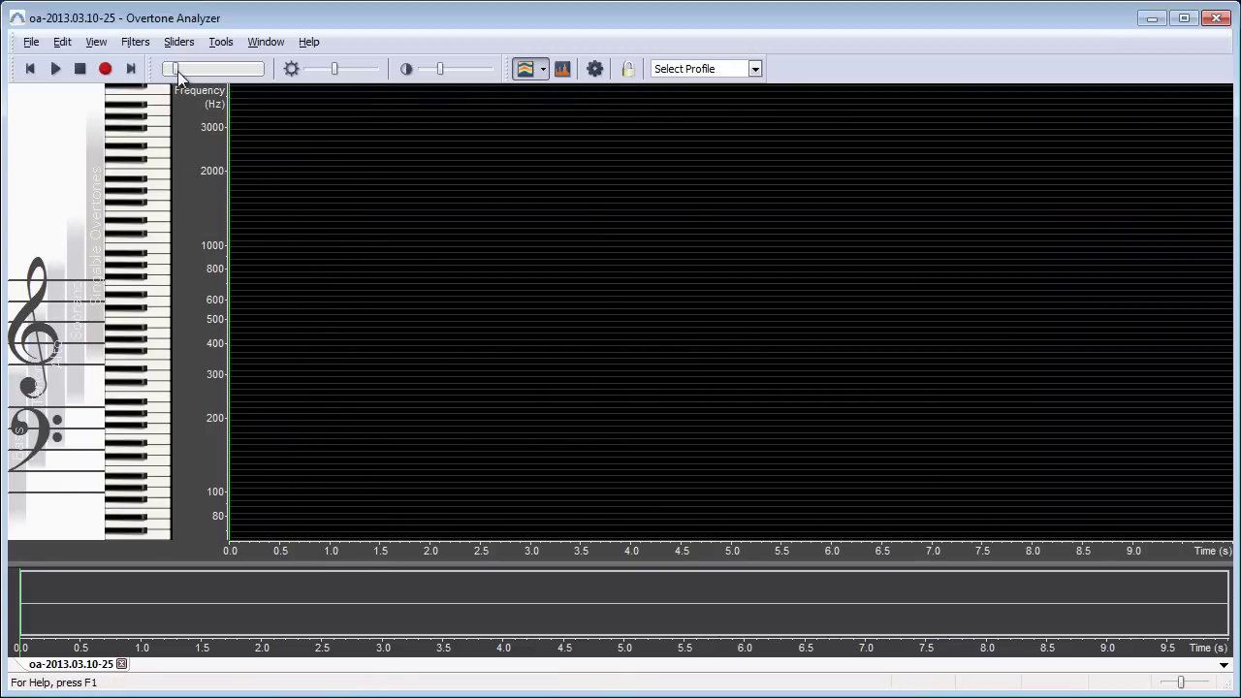
left_click_drag(175, 68, 248, 77)
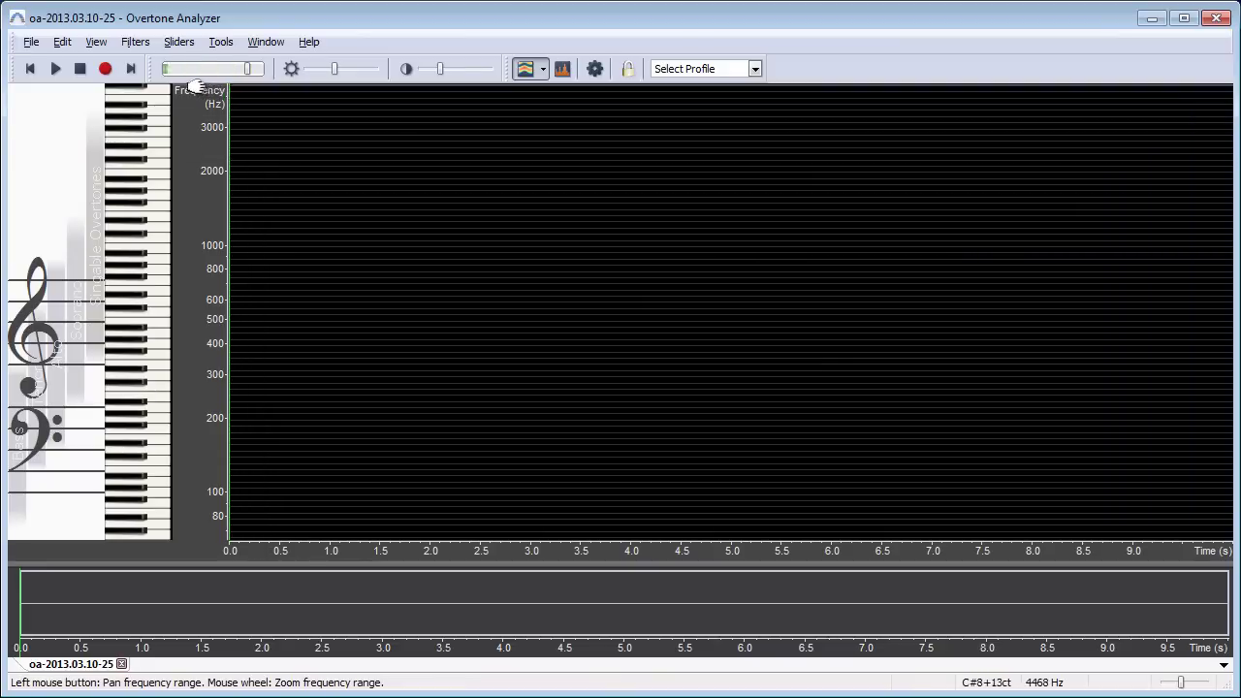
mouse_move(252, 80)
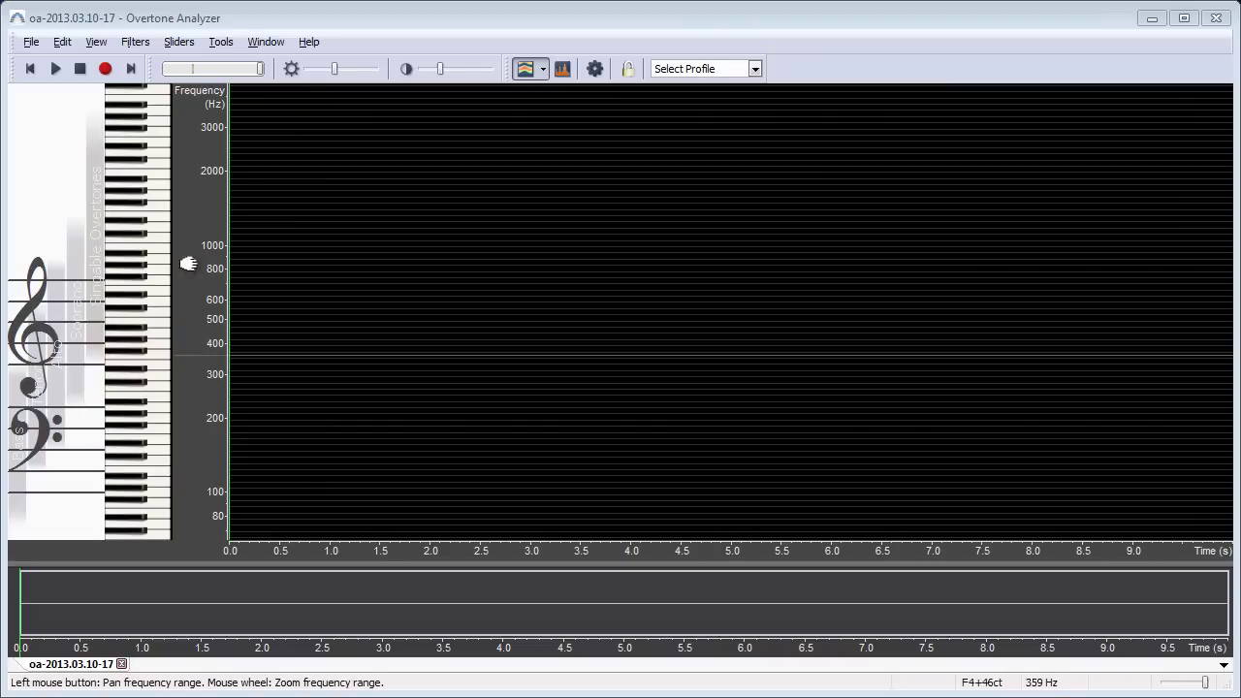
Record a roughly 13.5-second take of two sung notes near 125 Hz and 151 Hz
left_click(105, 69)
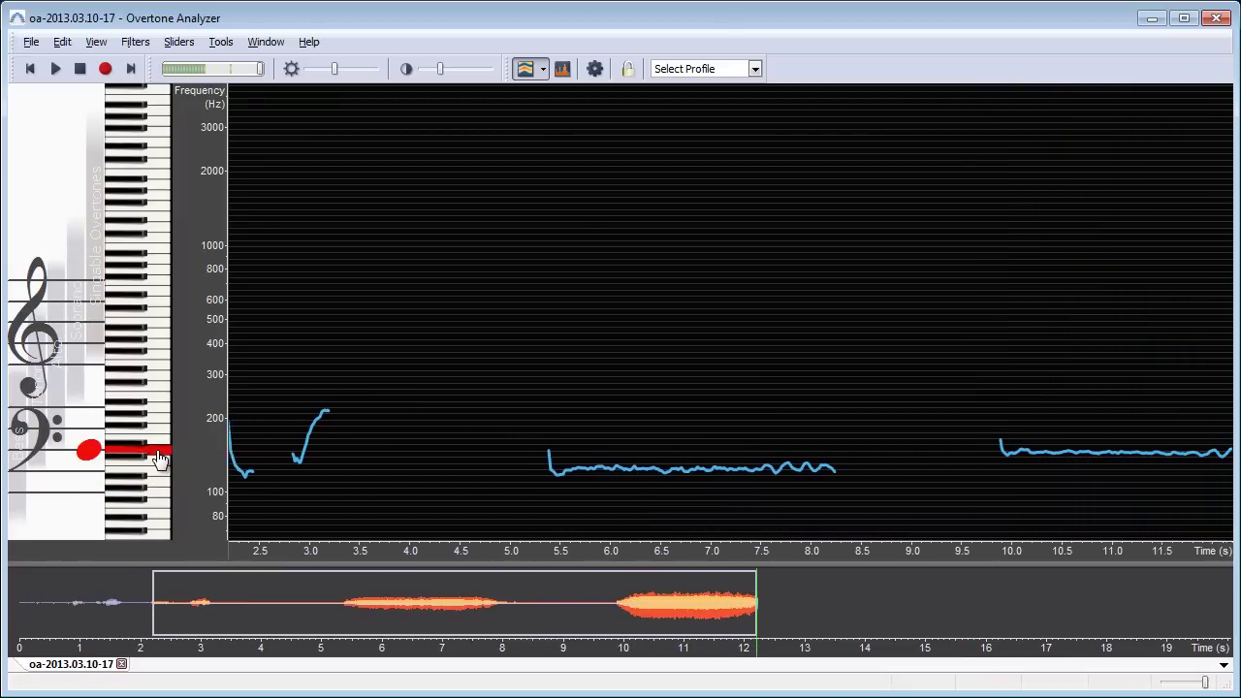
key("space")
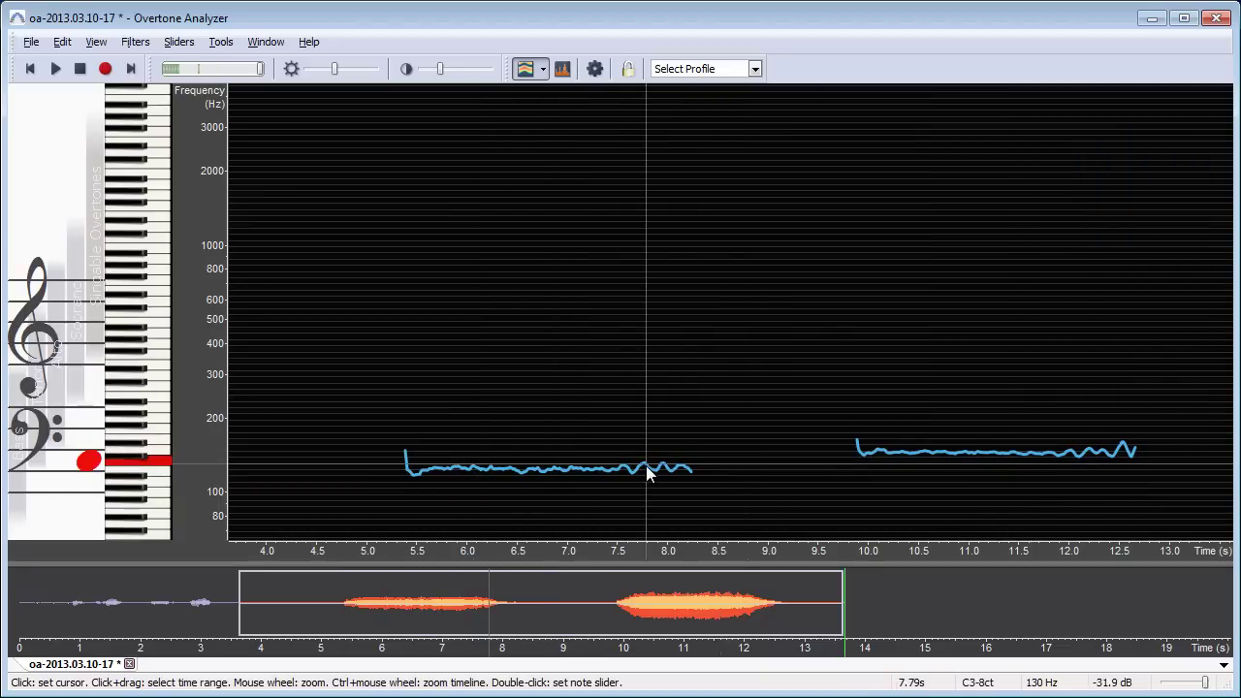
Zoom and pan the frequency axis to frame roughly 105–185 Hz around both pitch curves
scroll(647, 473, "right", 1)
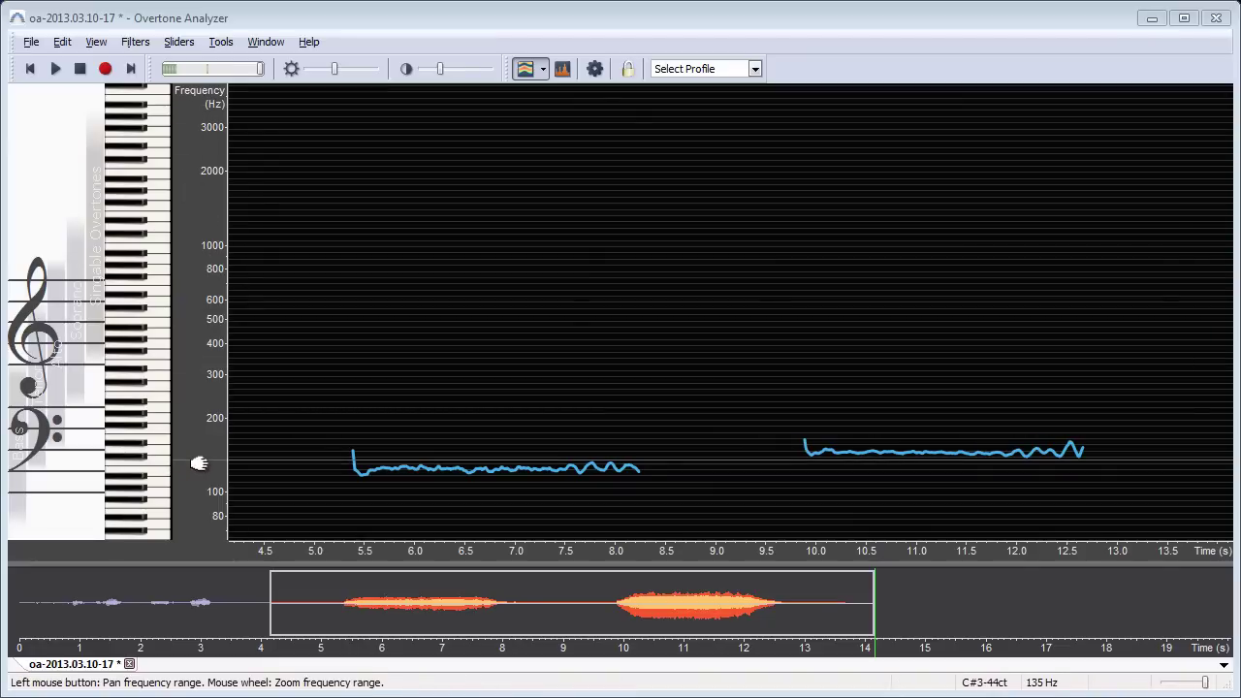
scroll(195, 461, "up", 5)
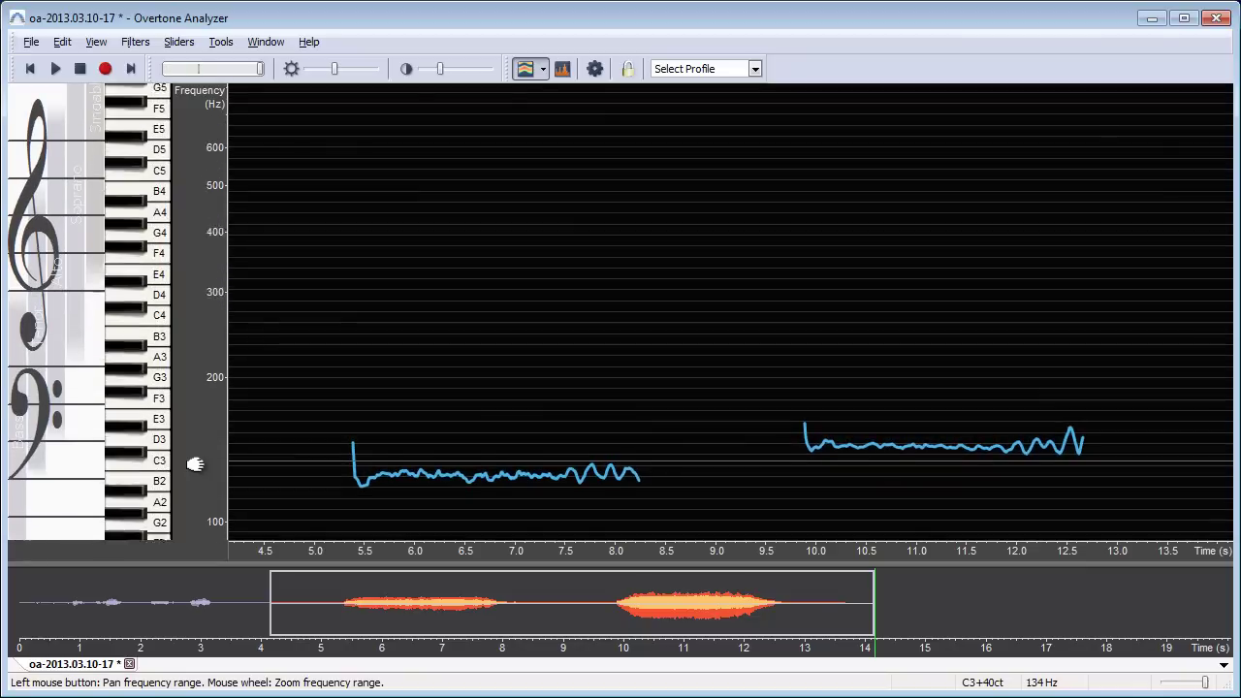
mouse_move(194, 438)
left_mouse_down()
mouse_move(185, 290)
mouse_move(176, 431)
left_mouse_up()
scroll(183, 294, "down", 3)
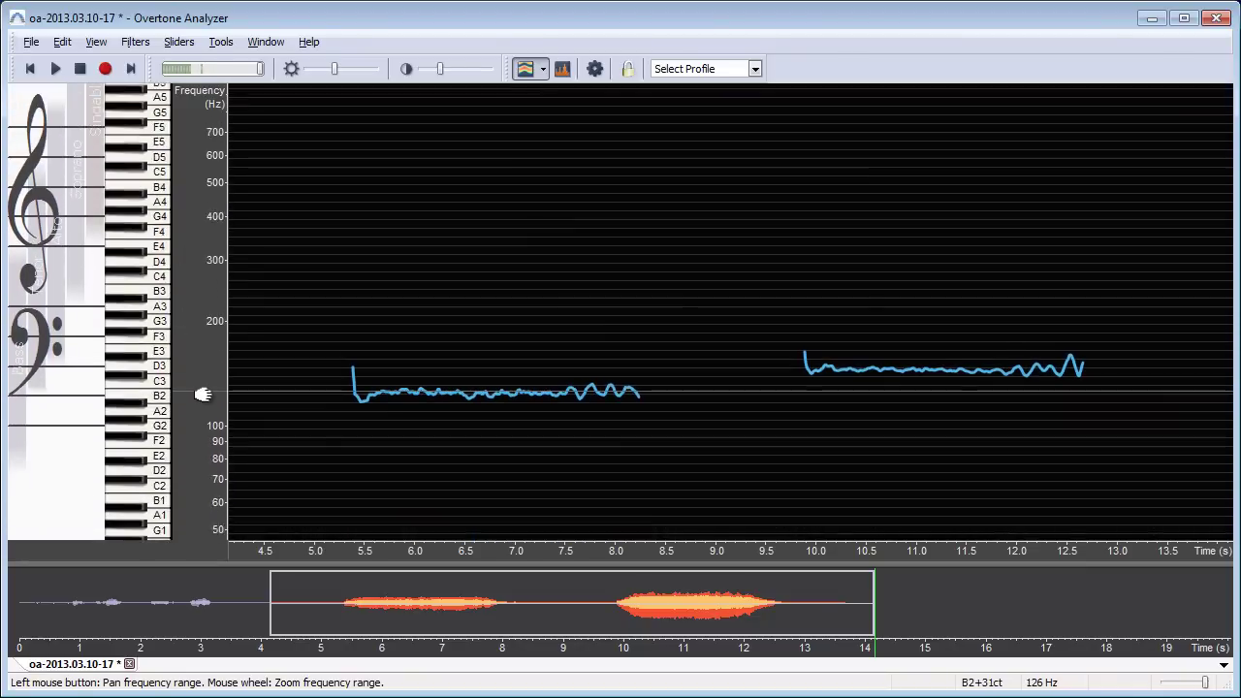
scroll(202, 395, "up", 2)
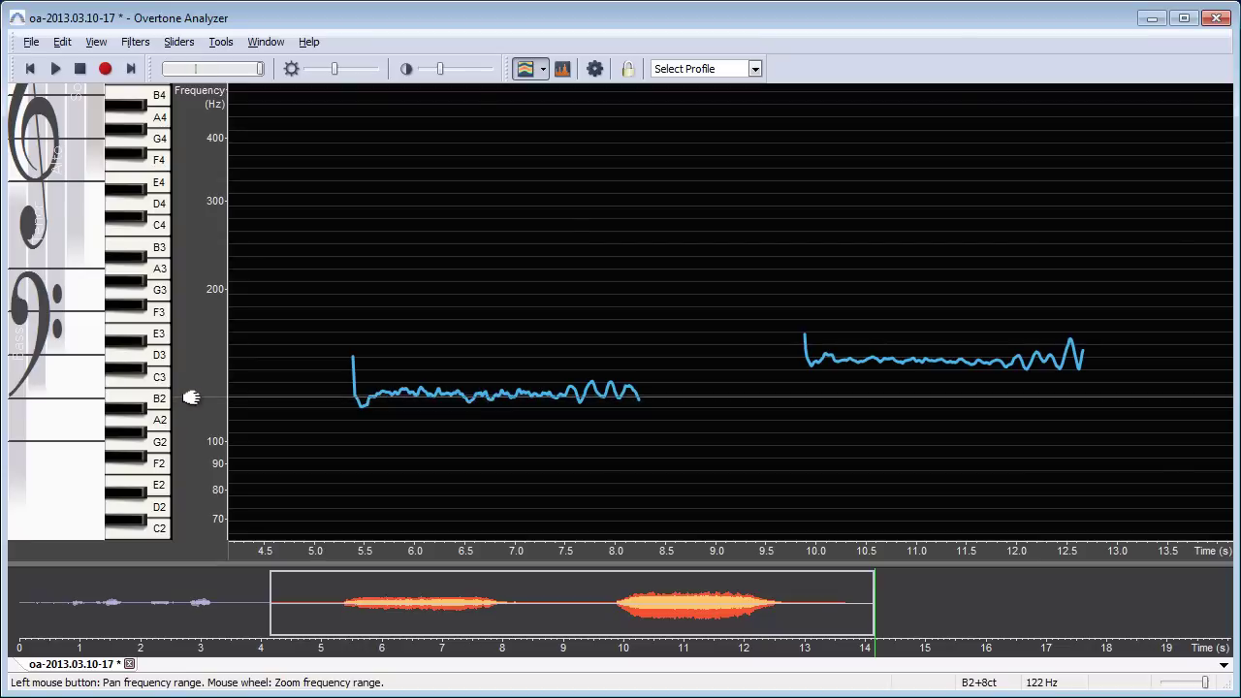
scroll(191, 397, "up", 5)
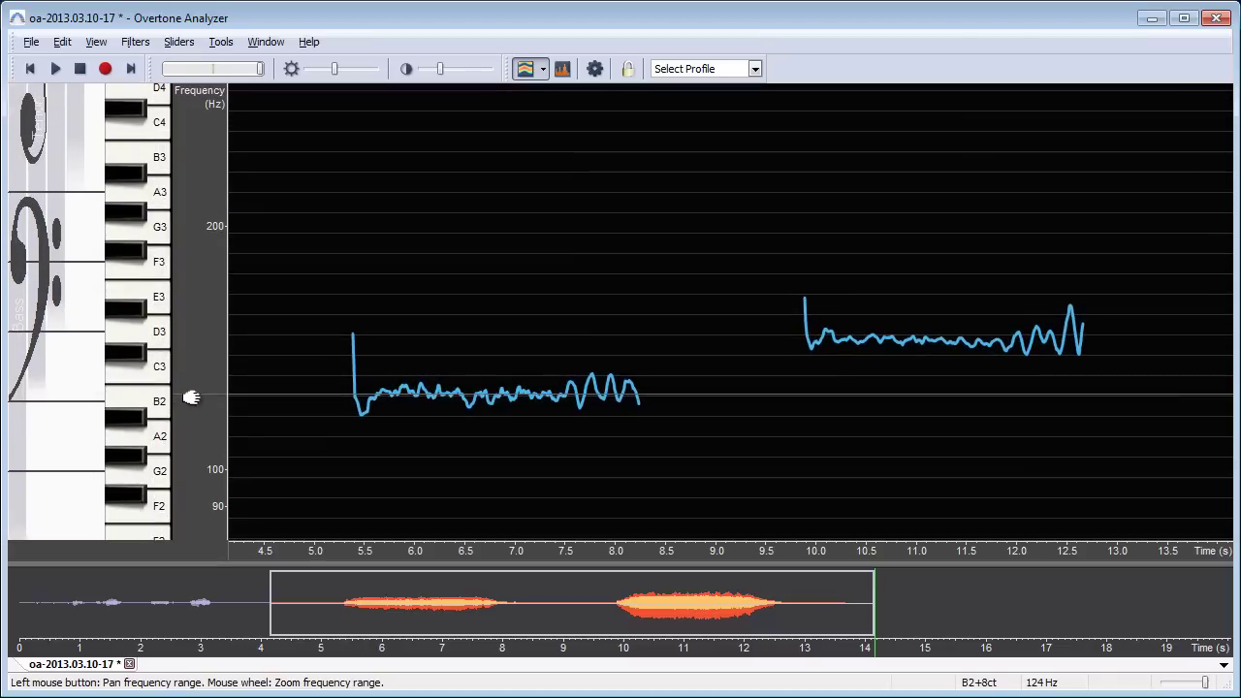
scroll(191, 397, "down", 2)
scroll(191, 398, "down", 2)
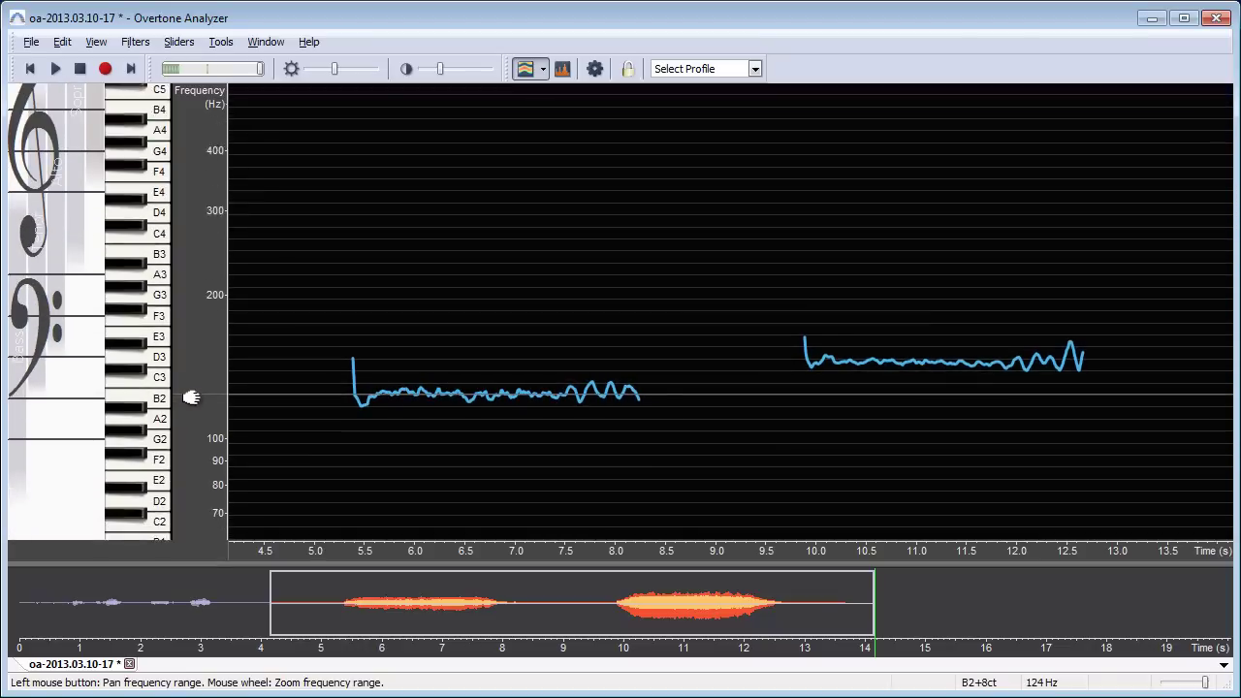
scroll(191, 398, "up", 2)
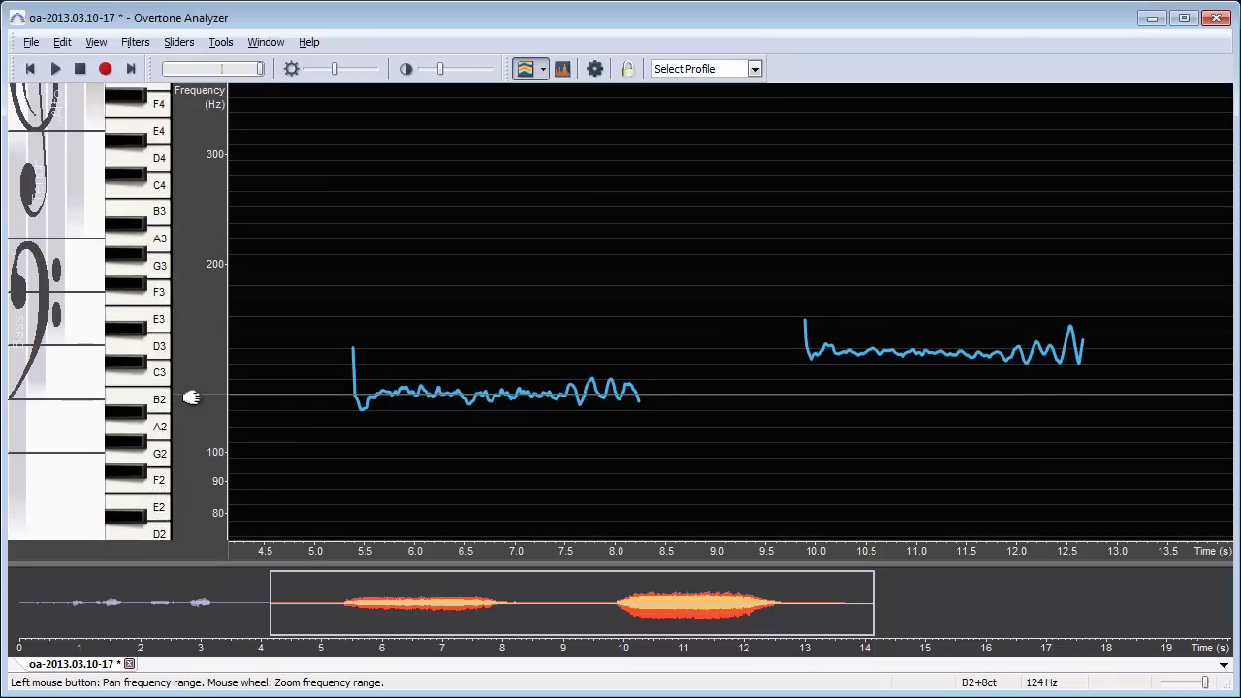
scroll(191, 398, "up", 4)
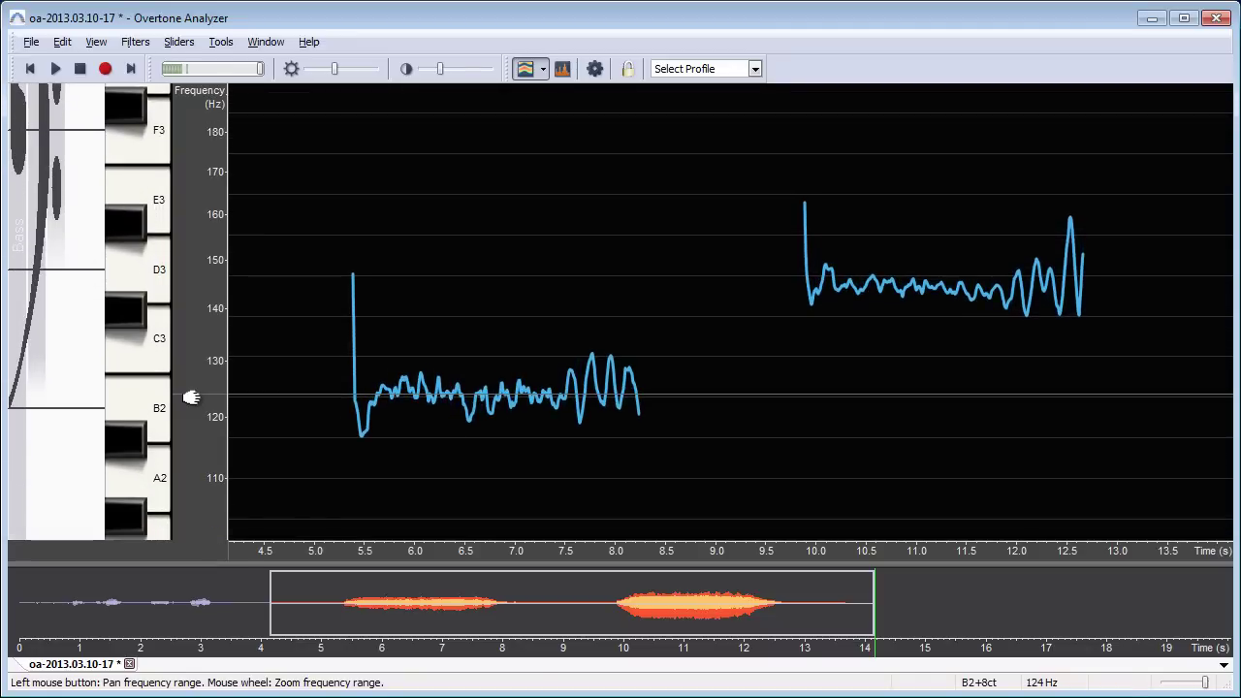
Mark B2 and play the first note (5.2–8.4 s), then mark D3 and play the second note
left_click(136, 403)
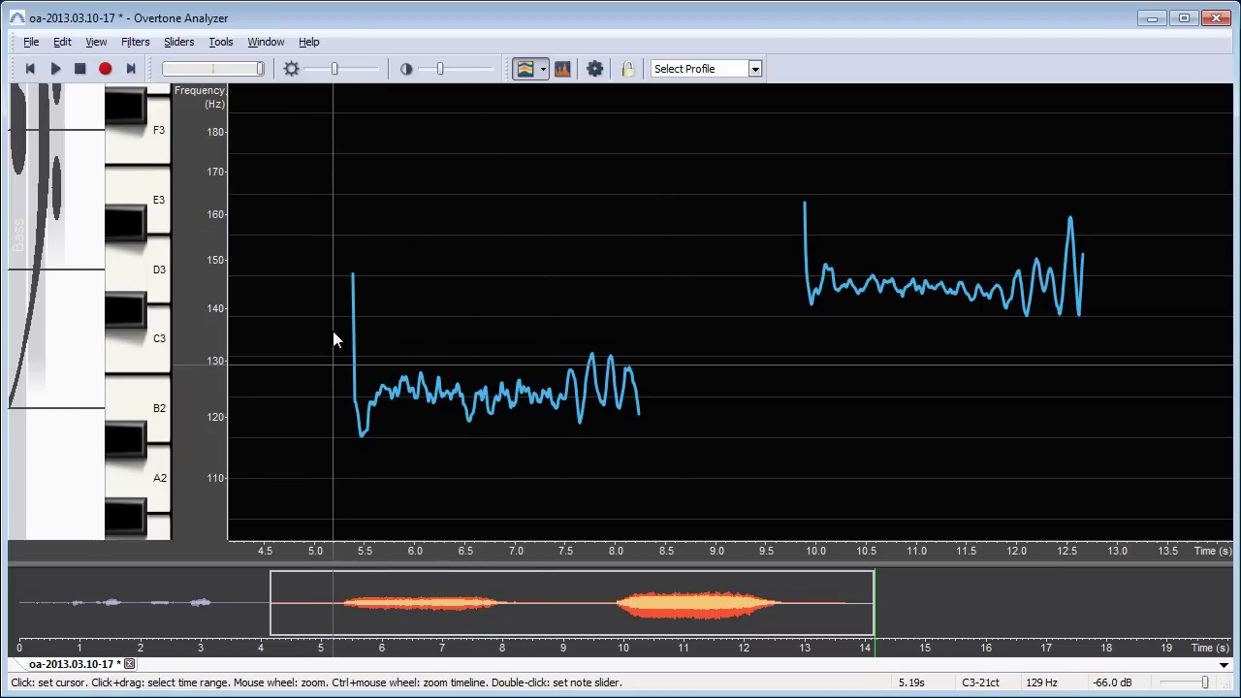
left_click_drag(333, 331, 661, 341)
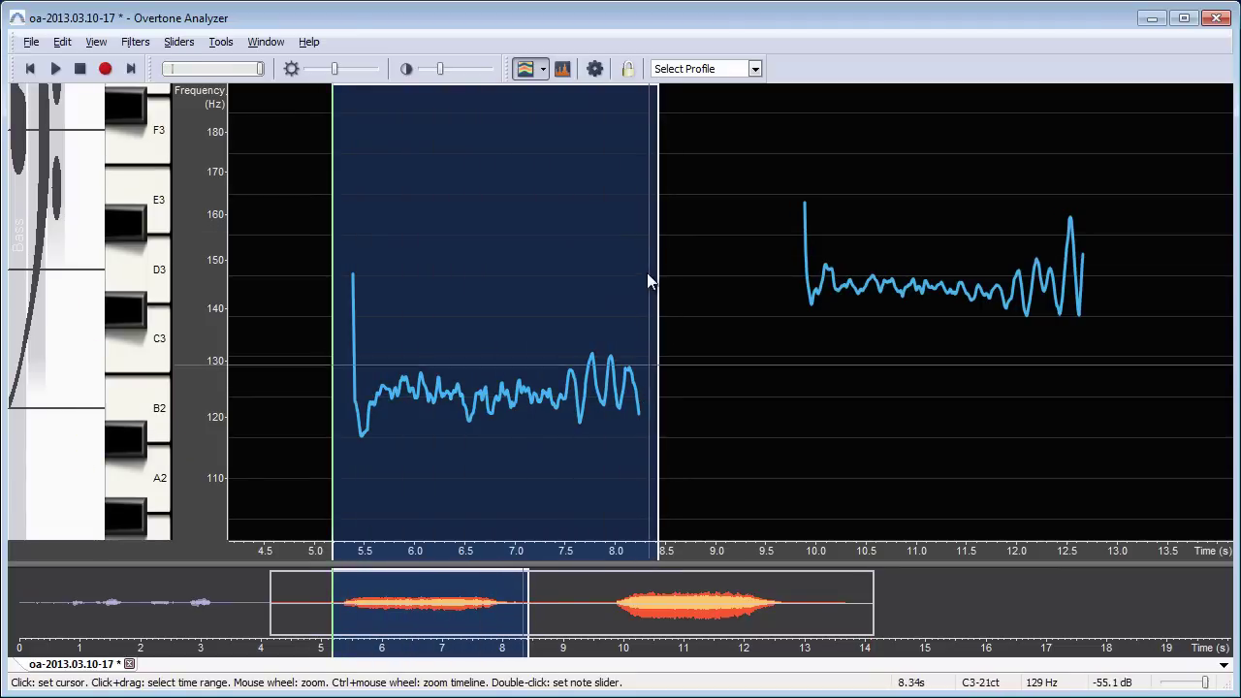
key("space")
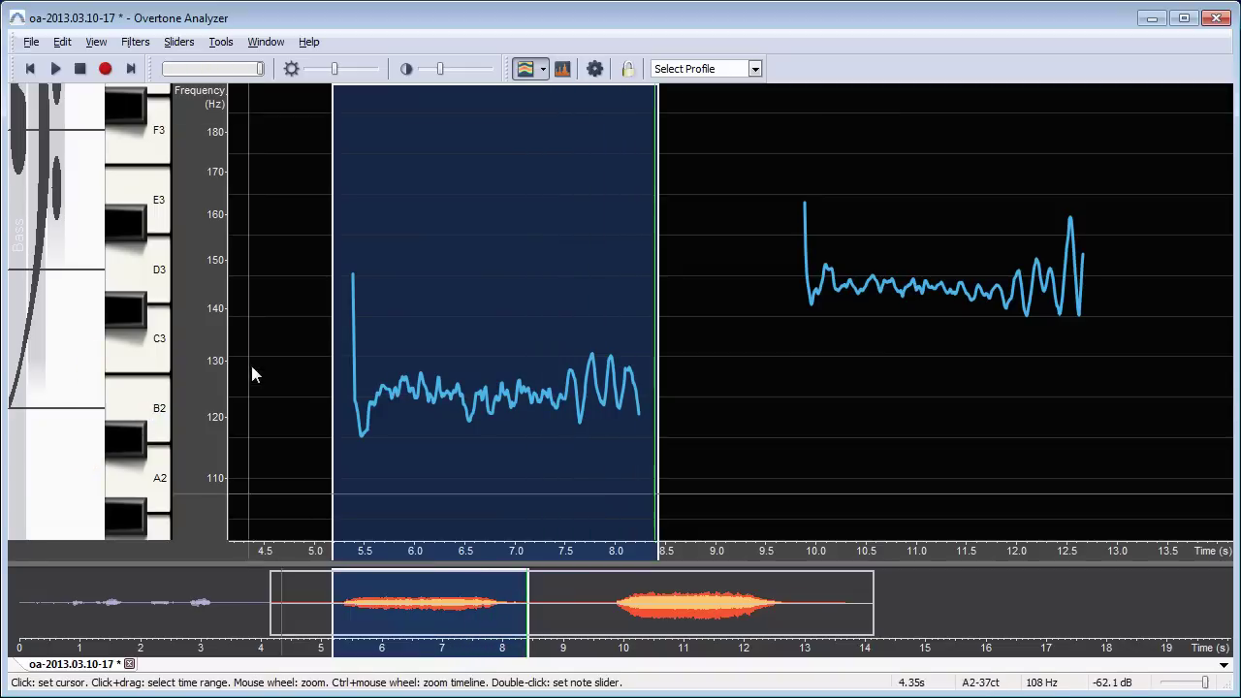
left_click(282, 361)
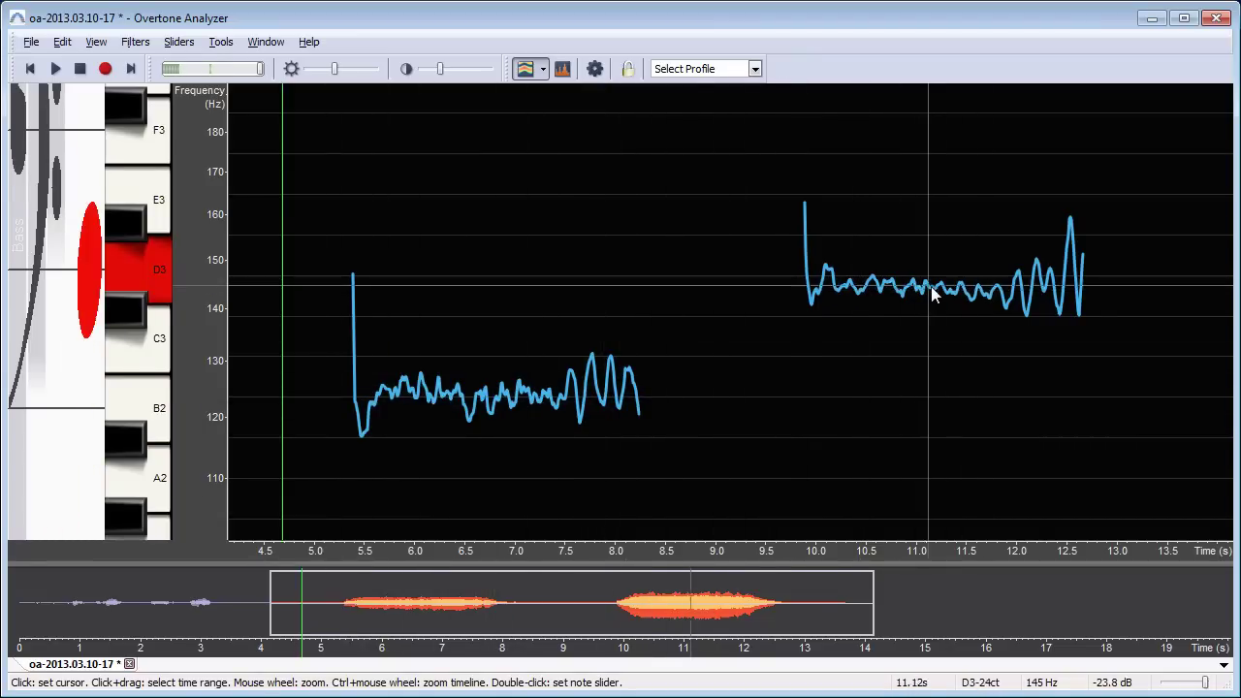
left_click(146, 276)
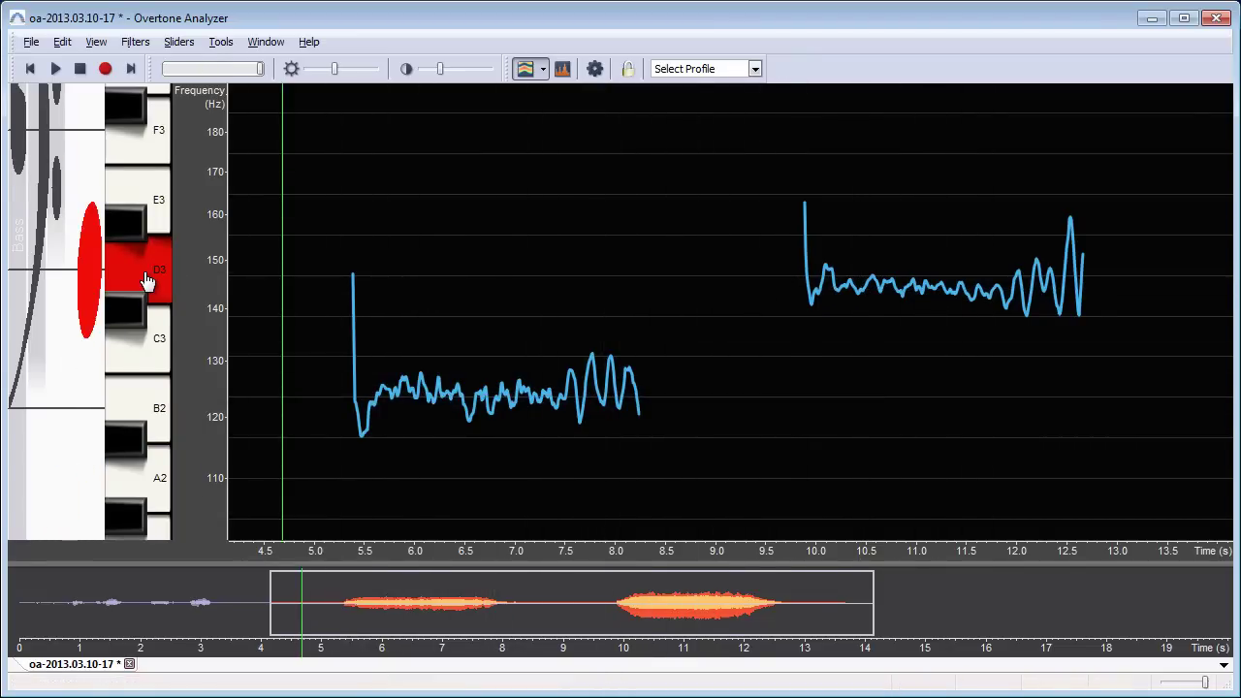
left_click(781, 226)
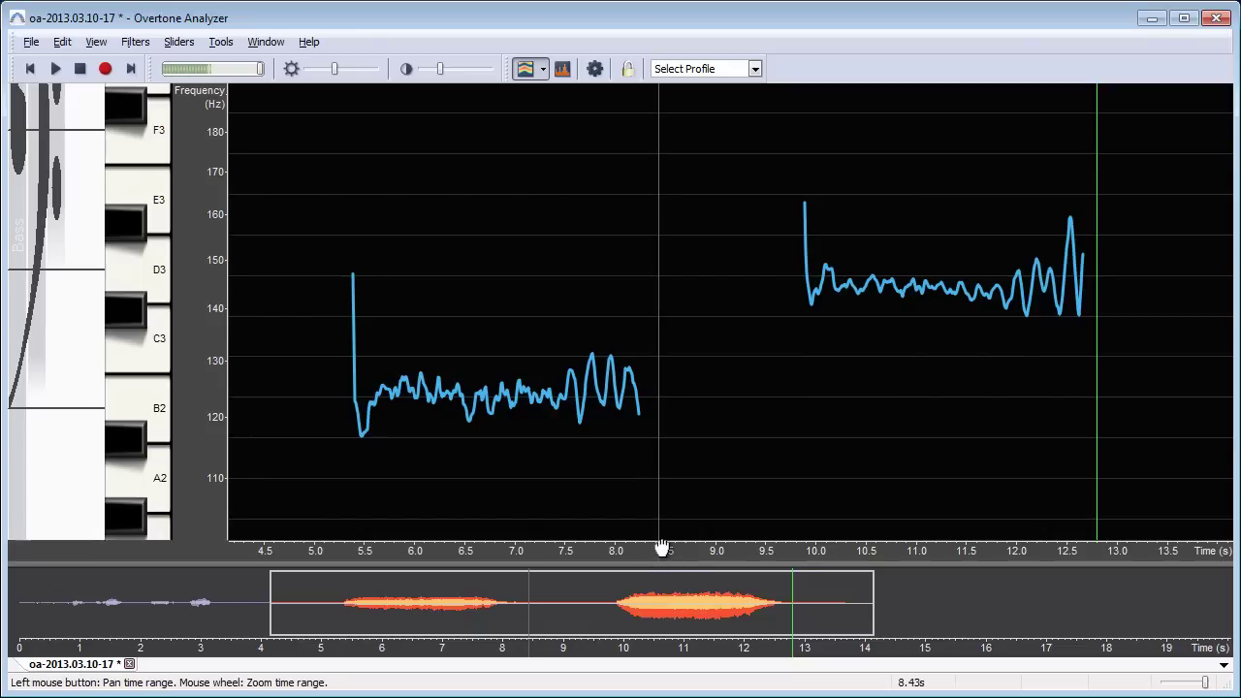
Zoom the time axis and pan the view to about 8.3–11.3 s around the sung note
scroll(663, 551, "up", 5)
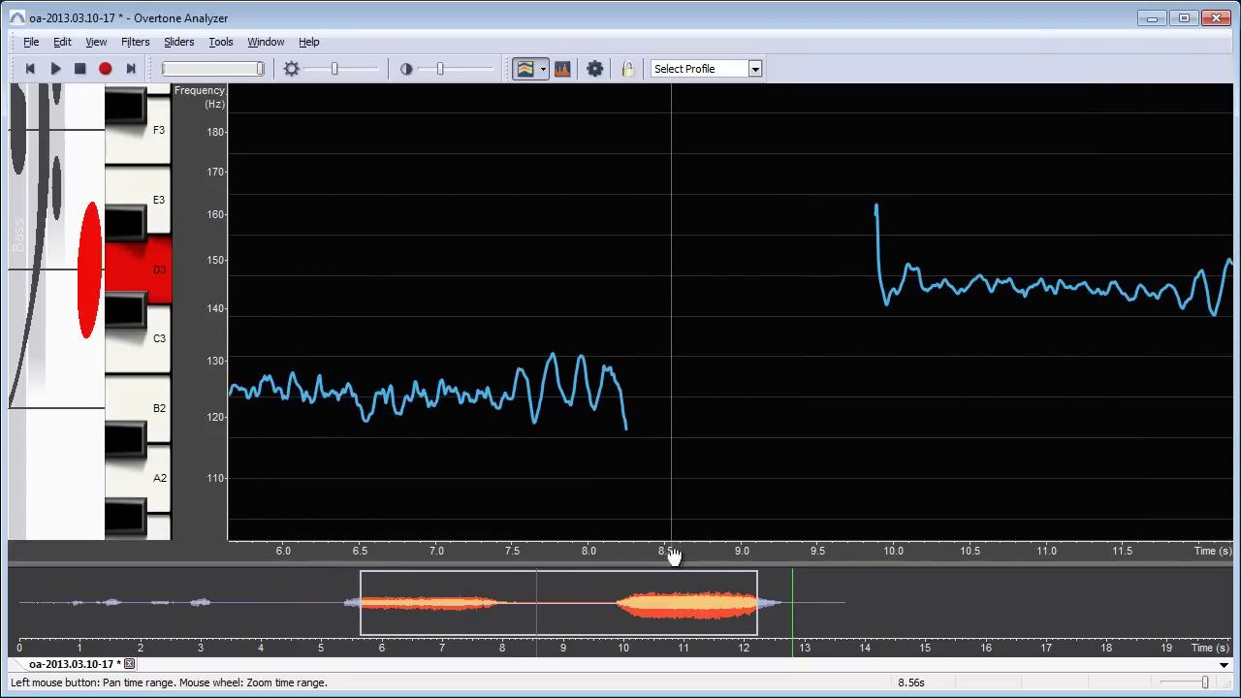
scroll(670, 553, "down", 4)
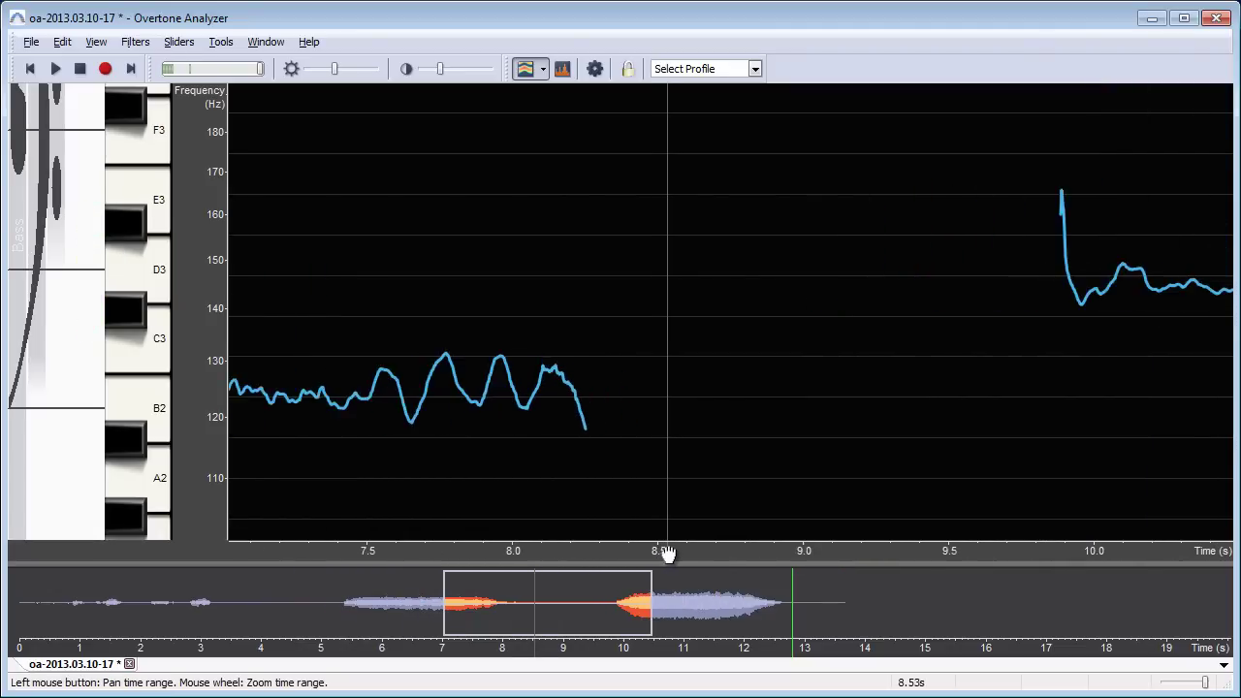
scroll(665, 553, "down", 1)
scroll(665, 552, "up", 1)
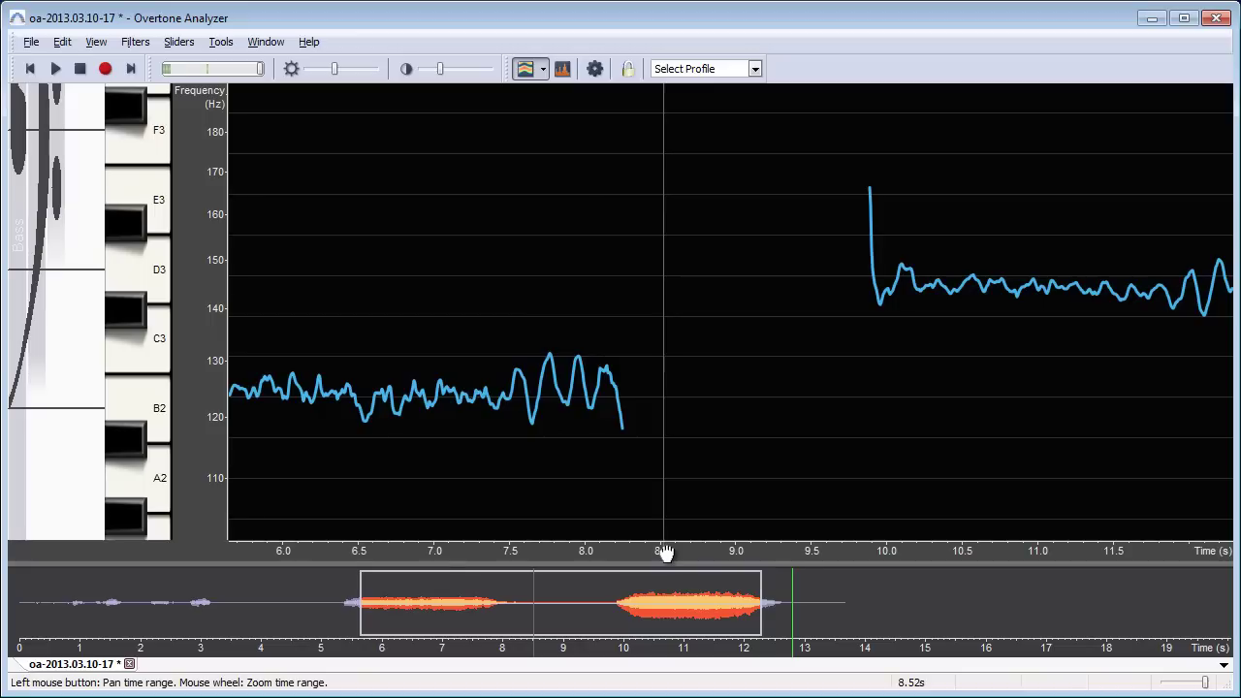
scroll(665, 553, "up", 1)
scroll(665, 553, "down", 2)
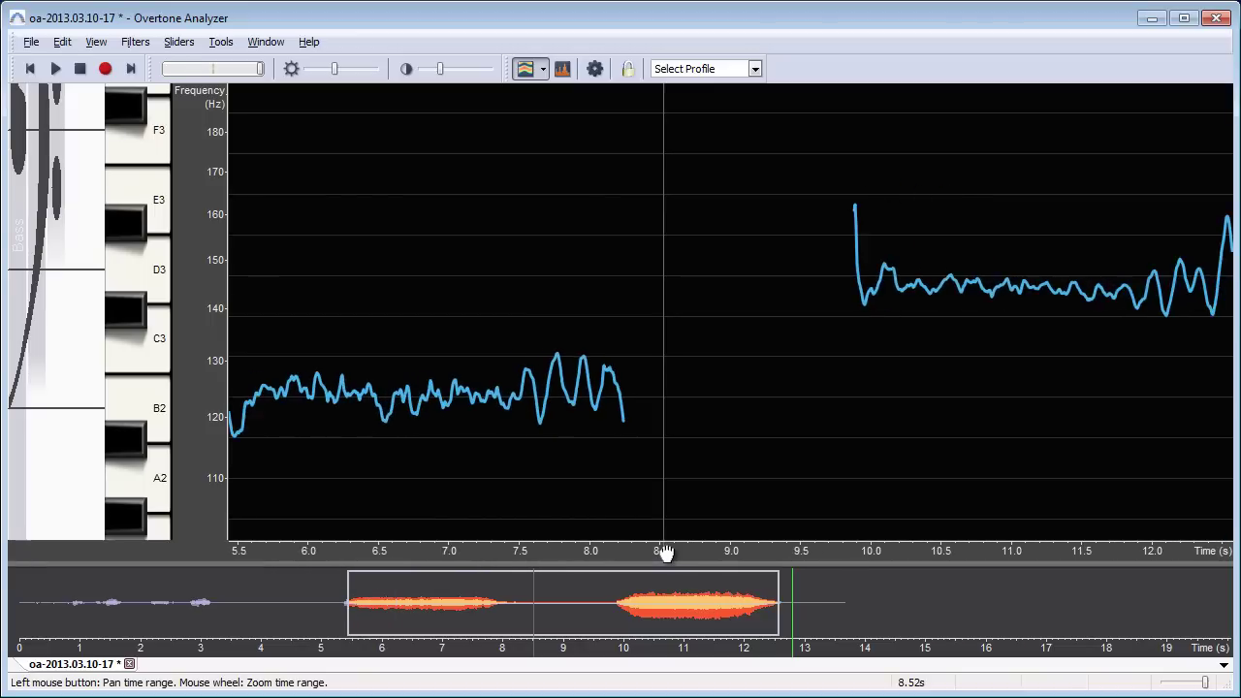
scroll(665, 553, "up", 5)
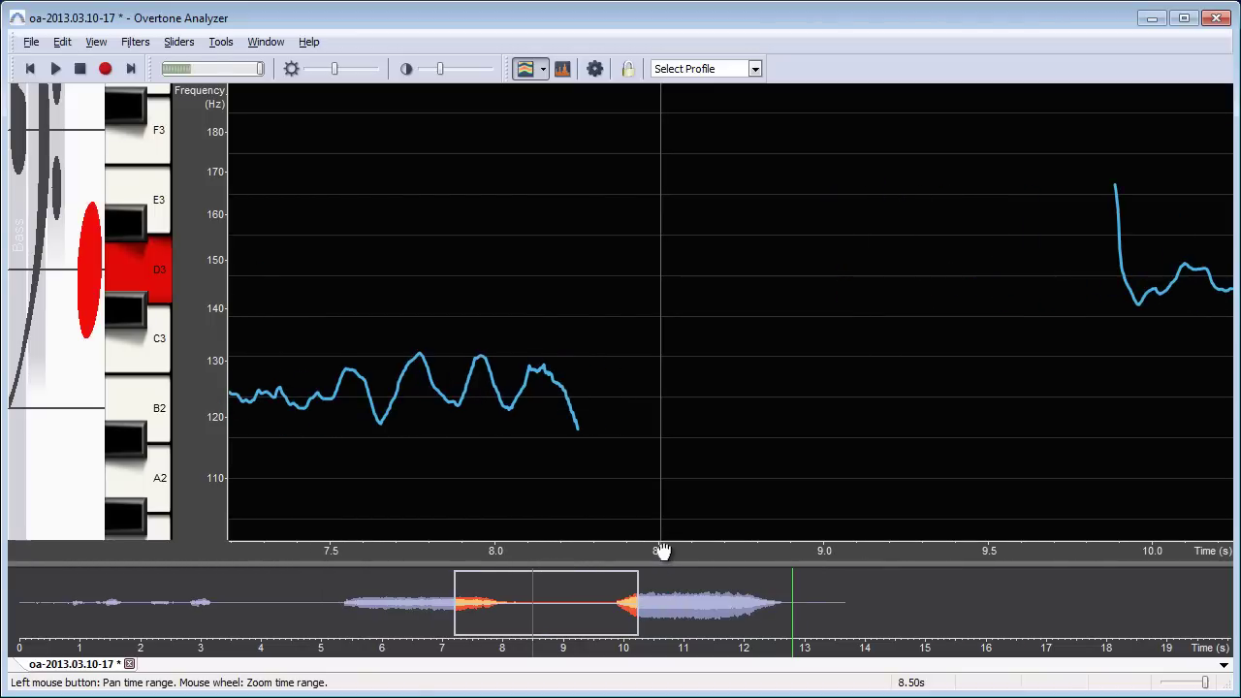
left_click_drag(538, 609, 675, 626)
left_click_drag(646, 559, 615, 564)
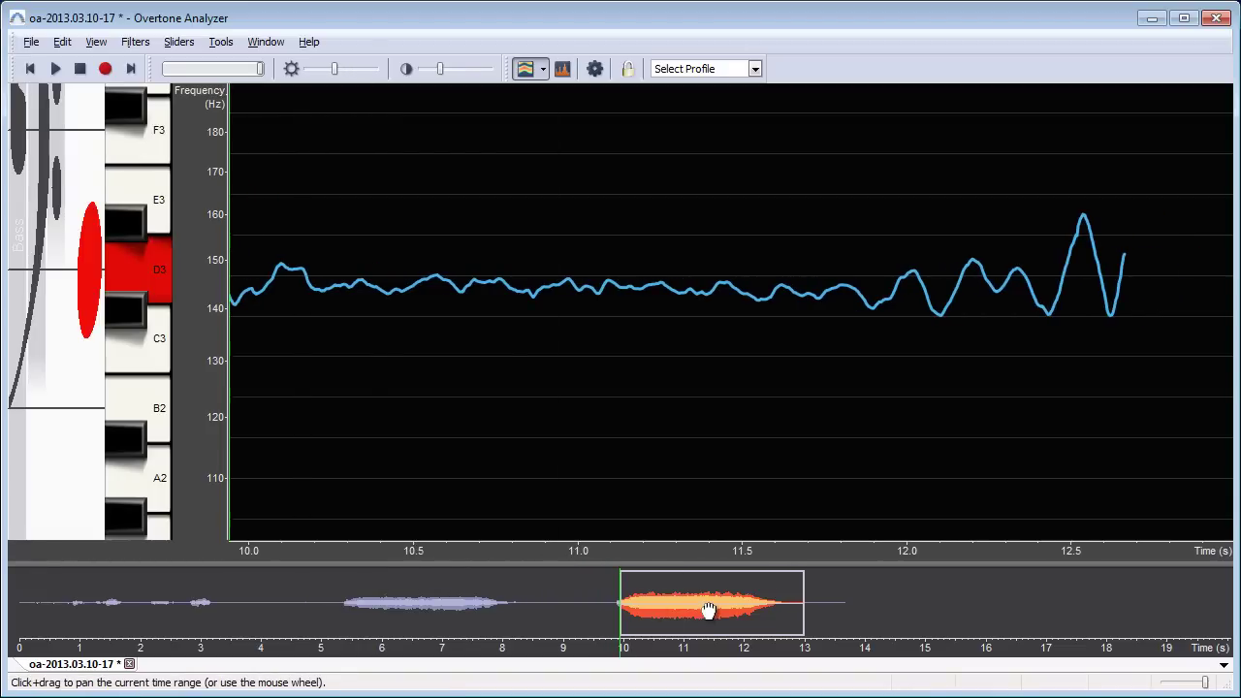
Rezoom and pan the pitch view to frame the note from about 9.9 to 12.7 s
scroll(872, 602, "down", 2)
scroll(872, 602, "up", 5)
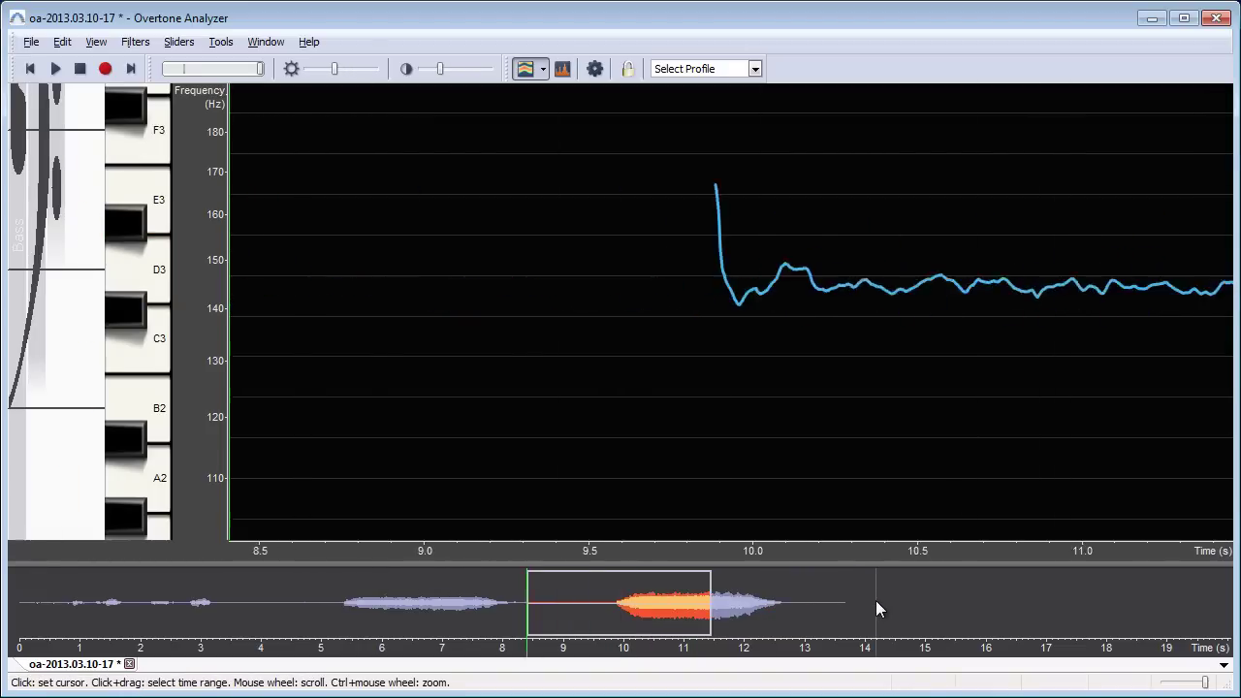
scroll(875, 600, "up", 3)
scroll(875, 600, "down", 8)
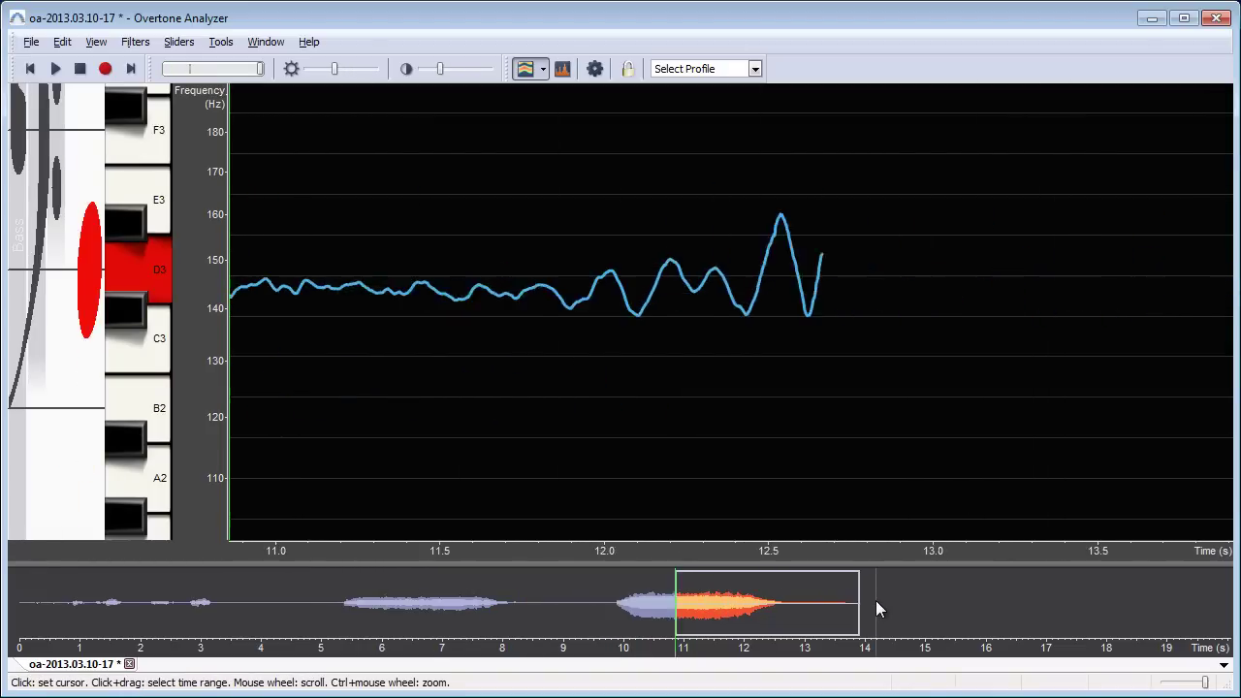
scroll(875, 600, "down", 2)
scroll(875, 600, "up", 4)
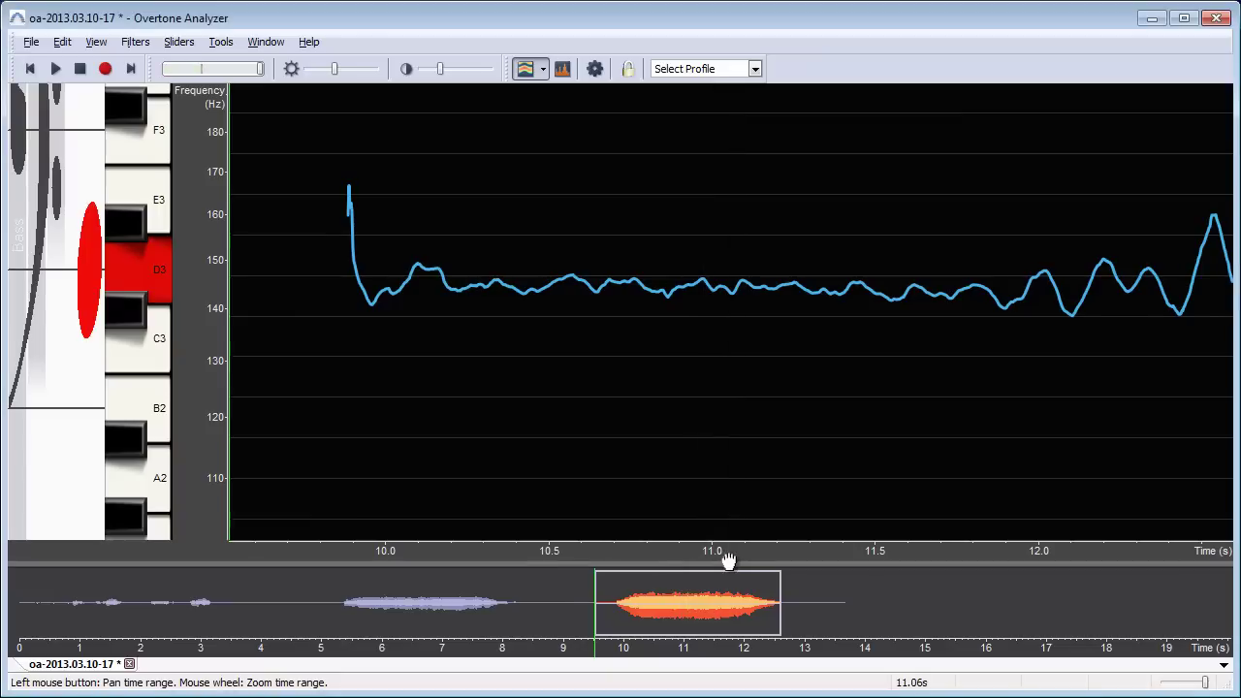
left_click_drag(728, 560, 656, 551)
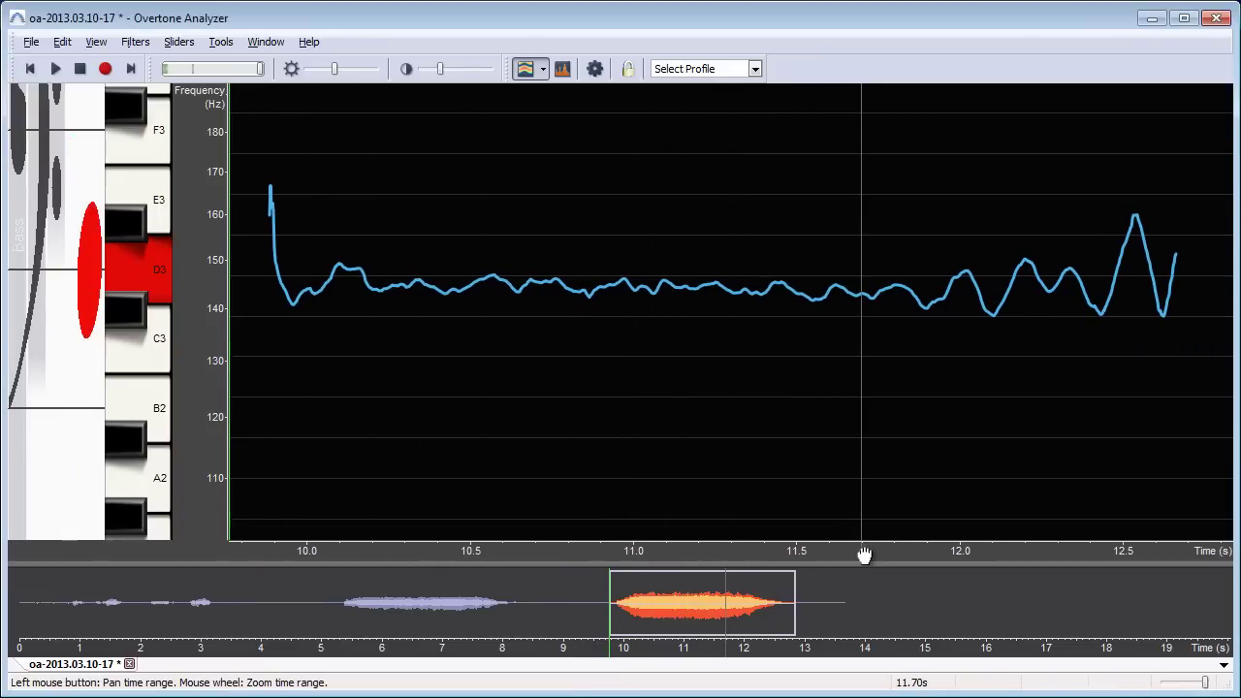
Show the spectrum intensity panel beside the pitch graph and play the note from a chosen point
left_click(563, 70)
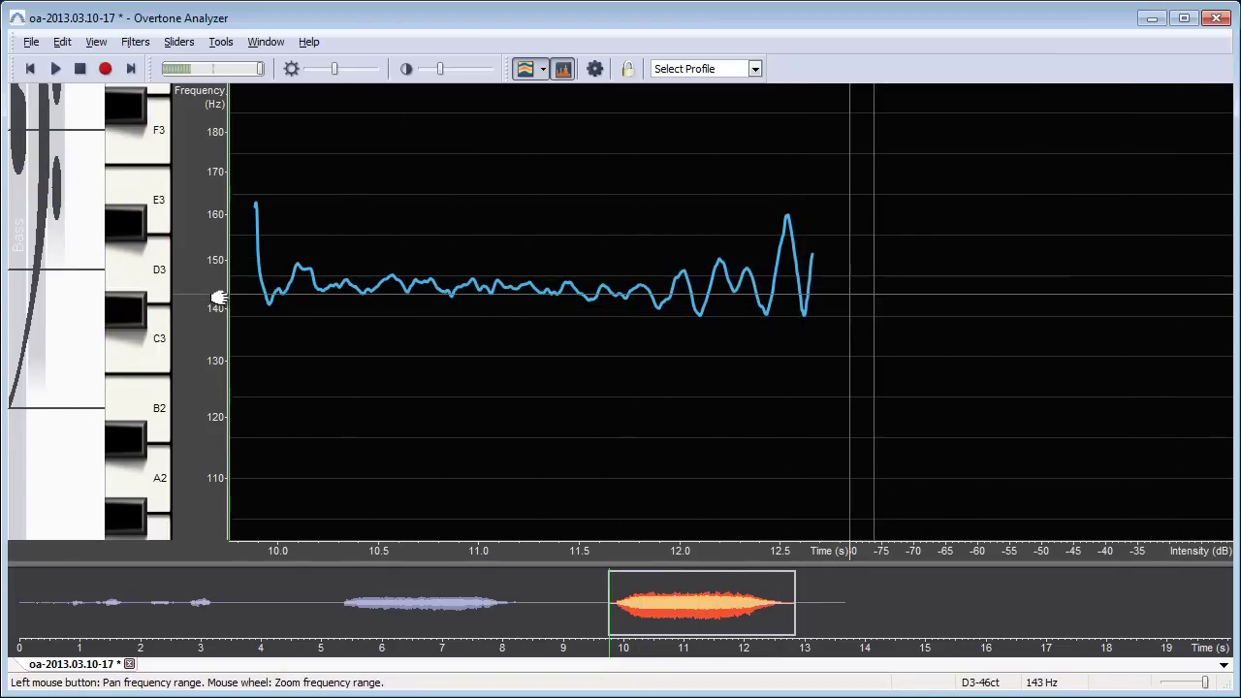
scroll(215, 296, "up", 2)
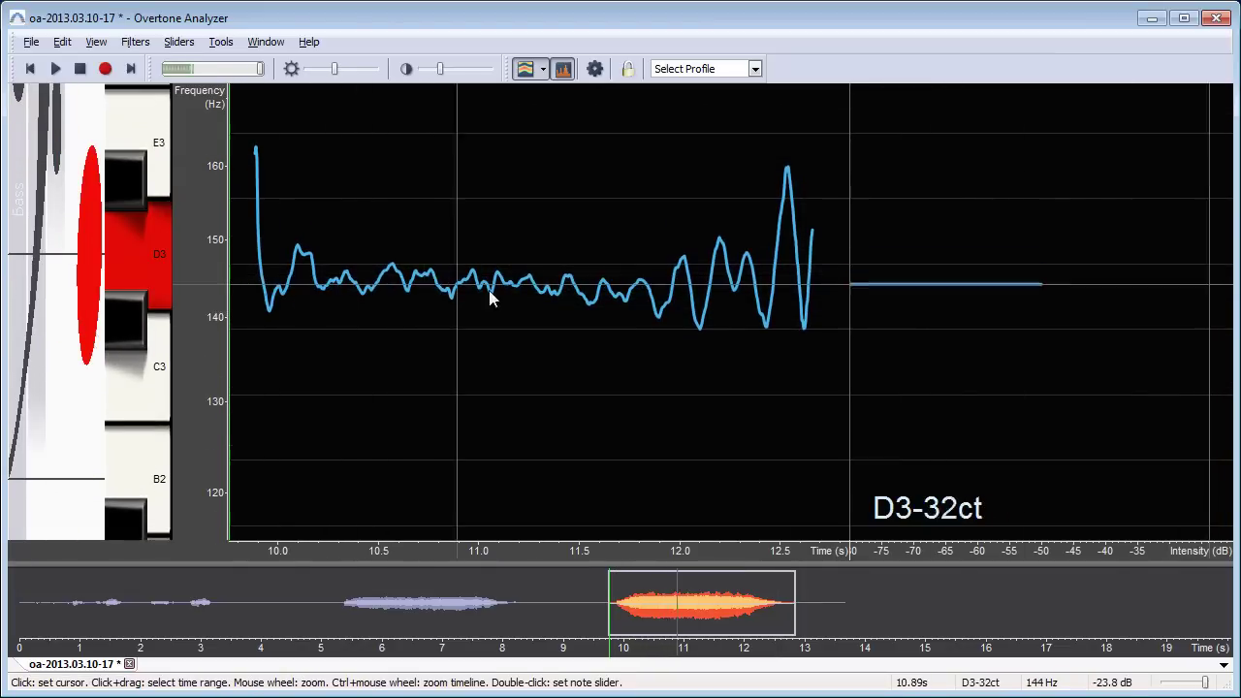
key("space")
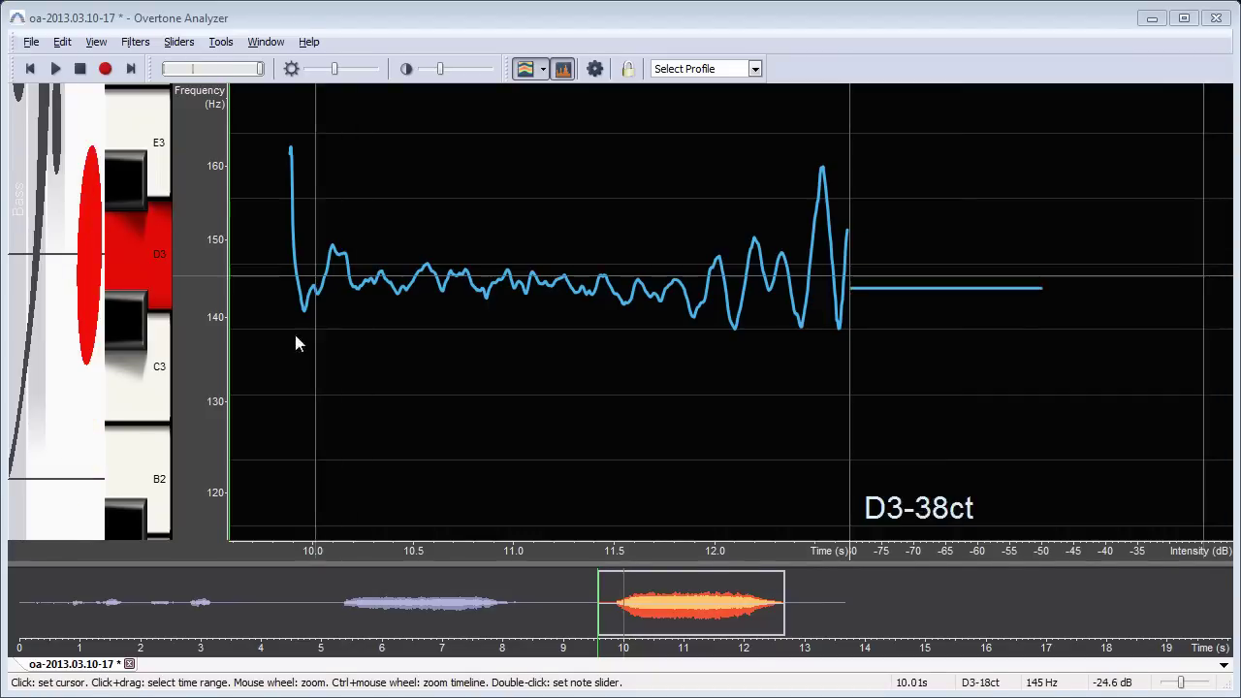
left_click(257, 284)
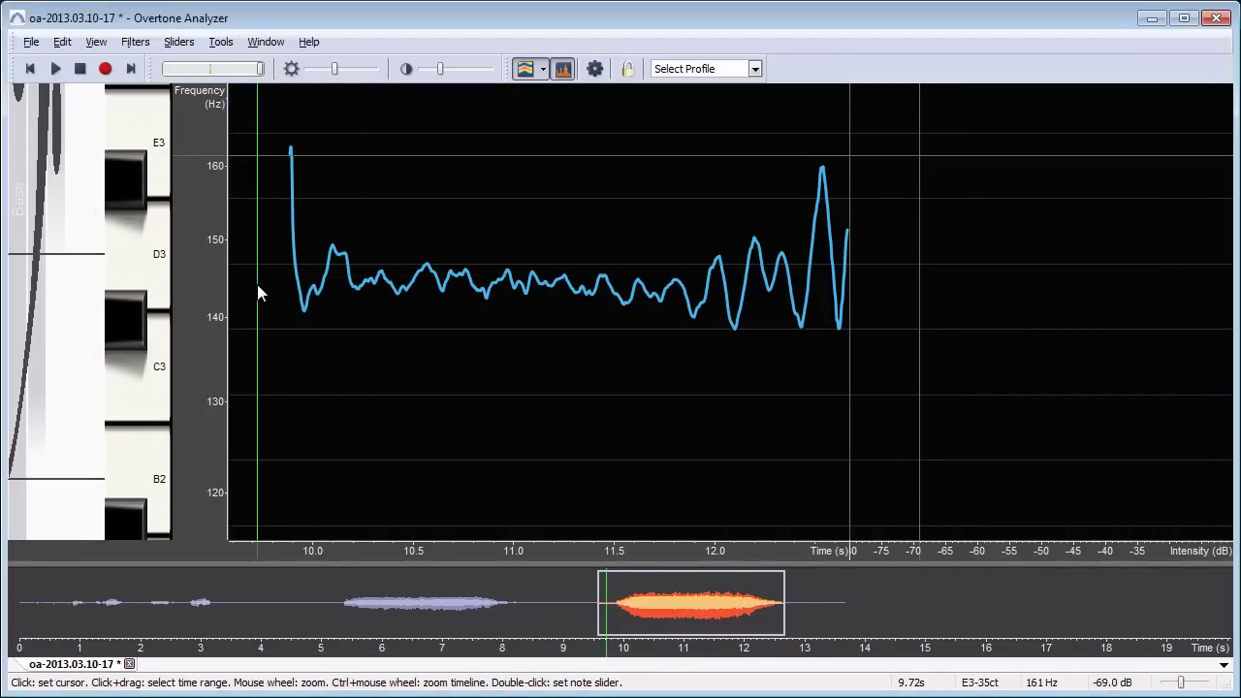
left_click(54, 69)
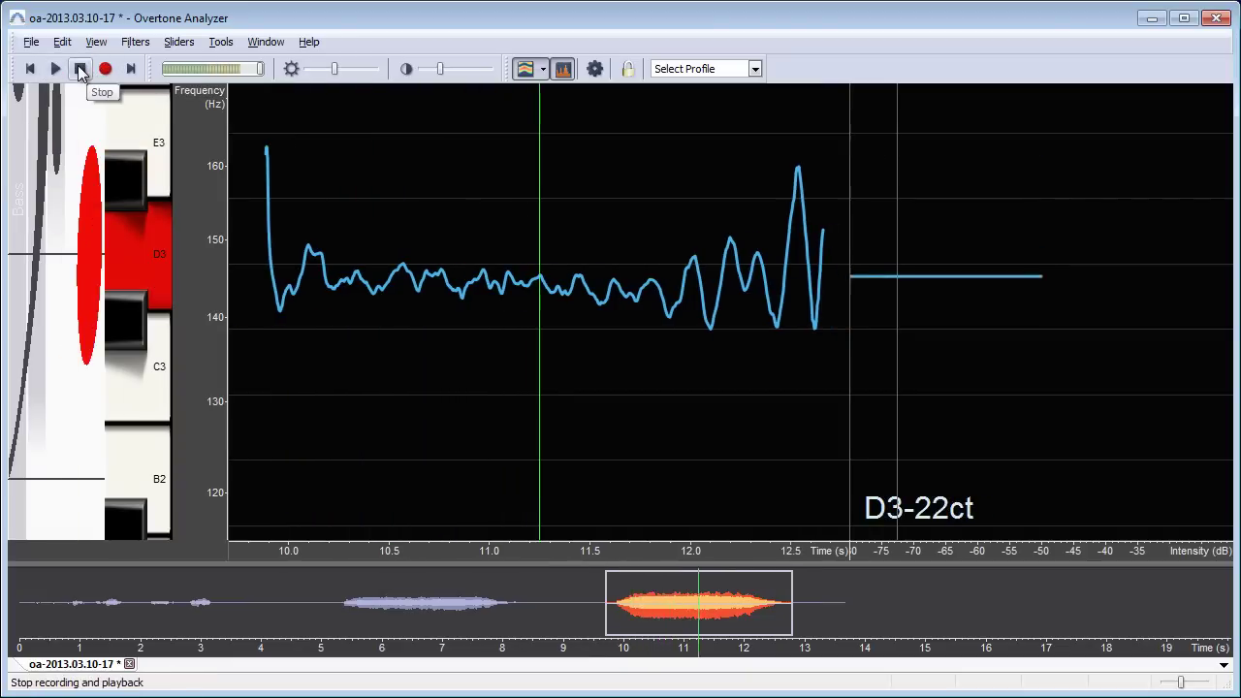
left_click(81, 69)
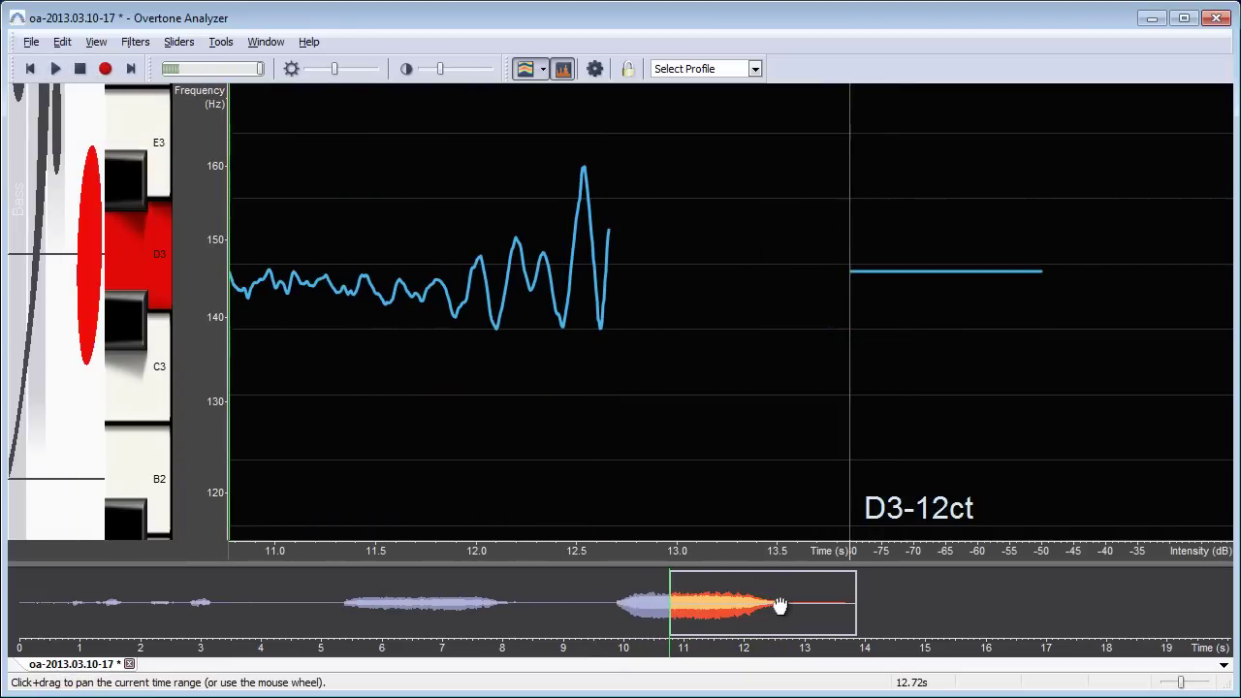
Select the note from 10.17 s, trim the selection to about 10.0–11.6 s, and play it
left_click_drag(781, 606, 707, 609)
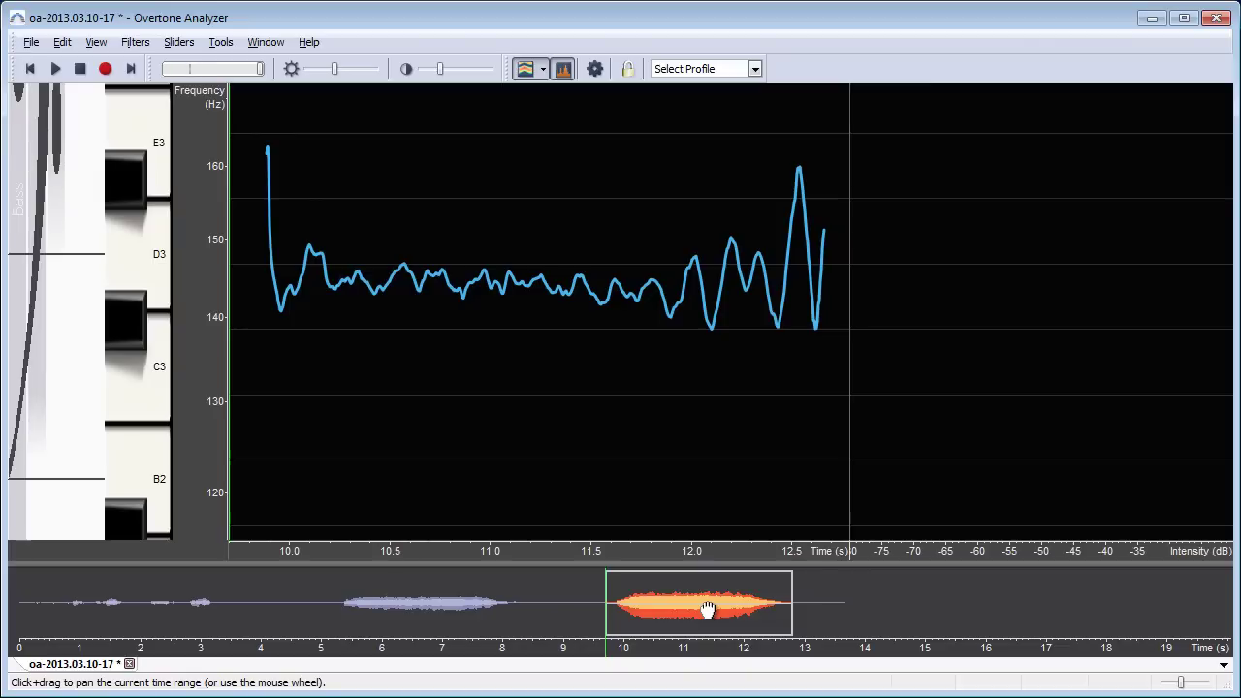
left_click(322, 369)
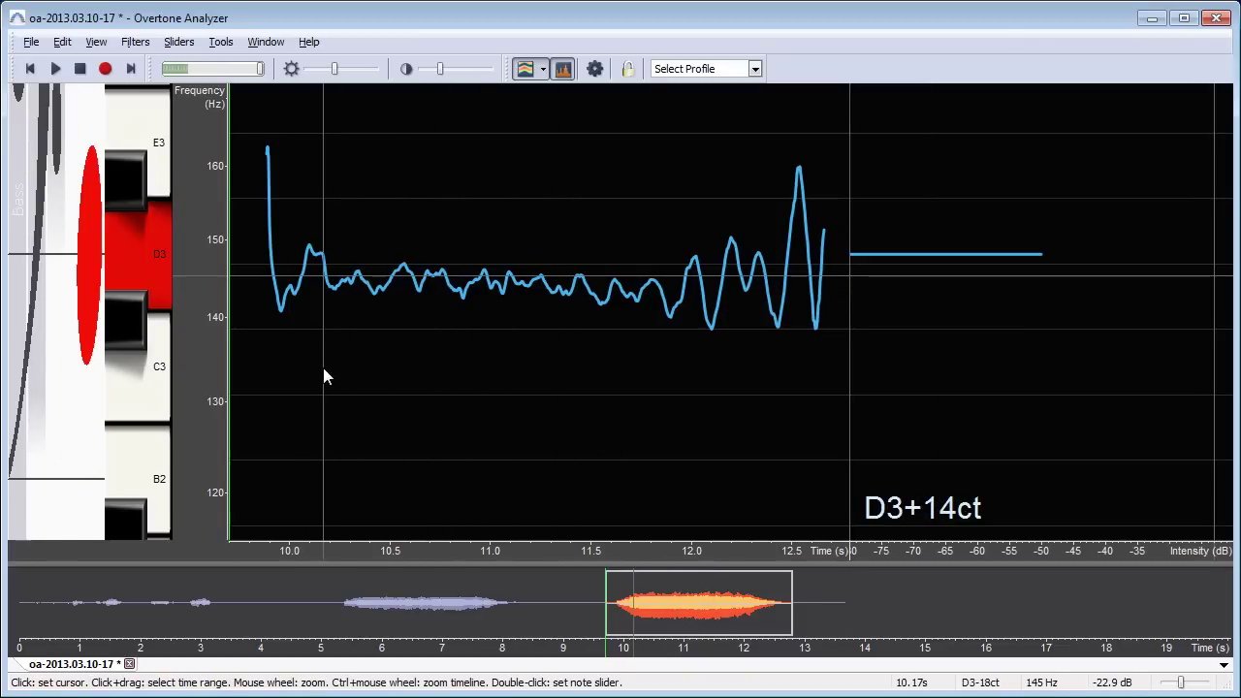
left_click_drag(327, 371, 773, 385)
key("space")
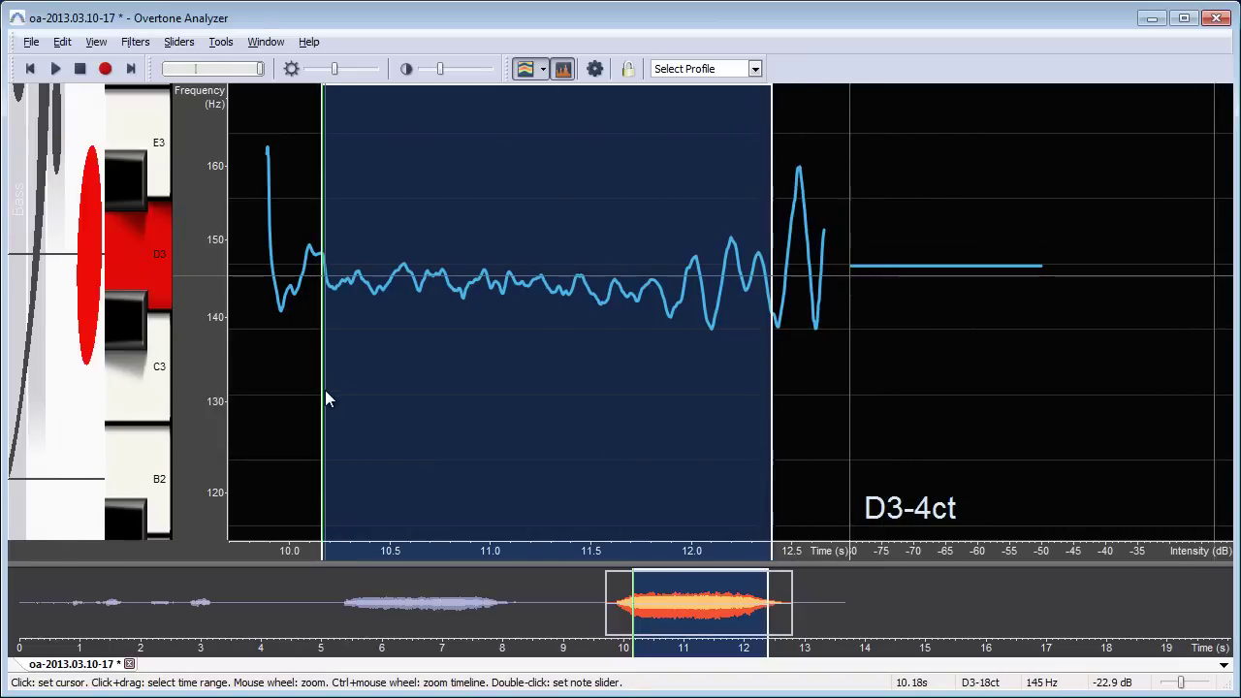
left_click_drag(326, 389, 294, 349)
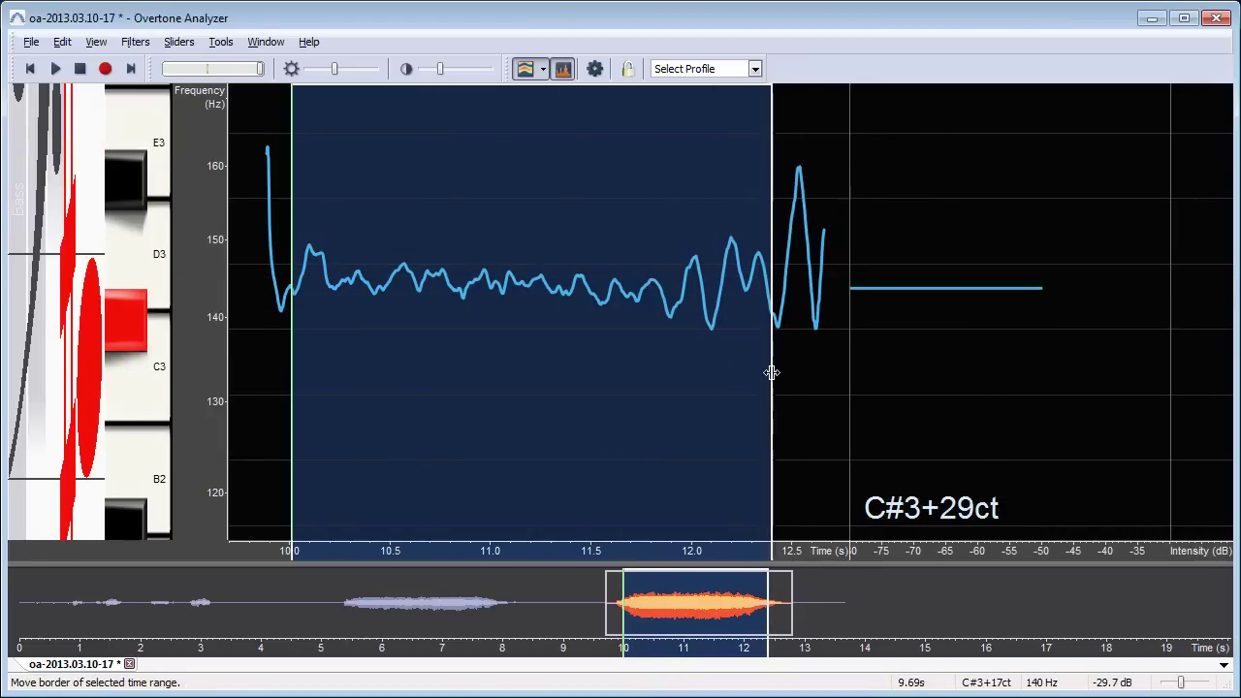
left_click_drag(771, 372, 620, 388)
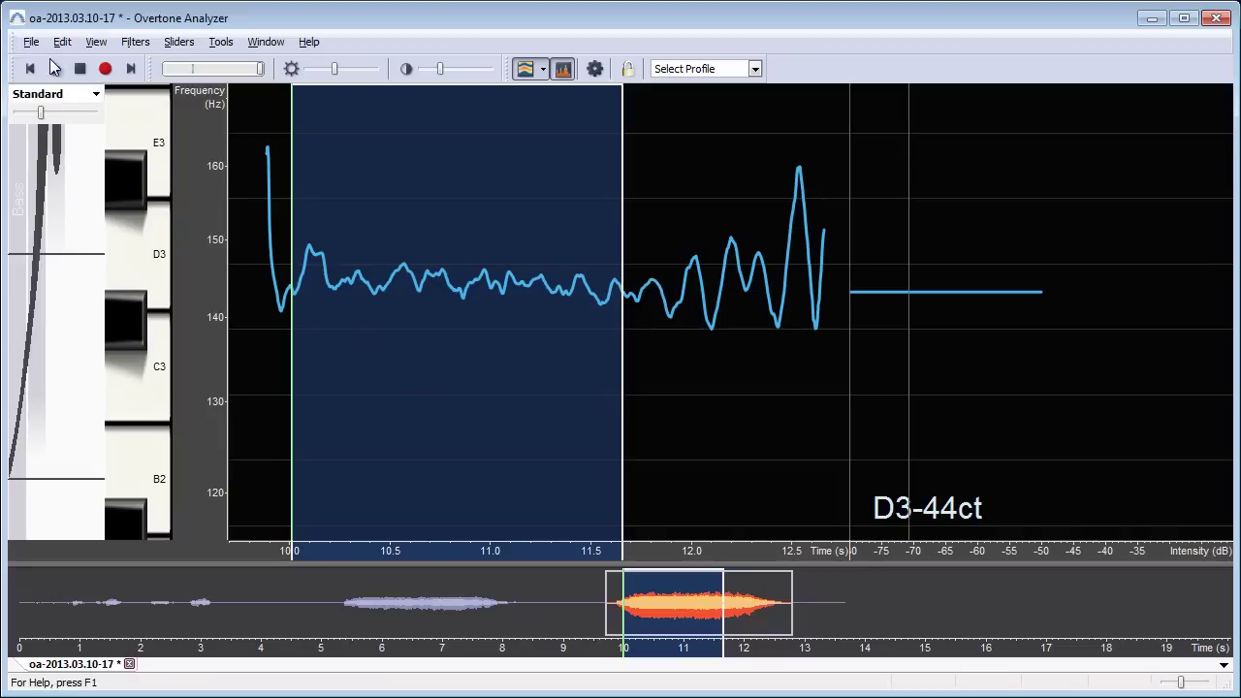
left_click(57, 68)
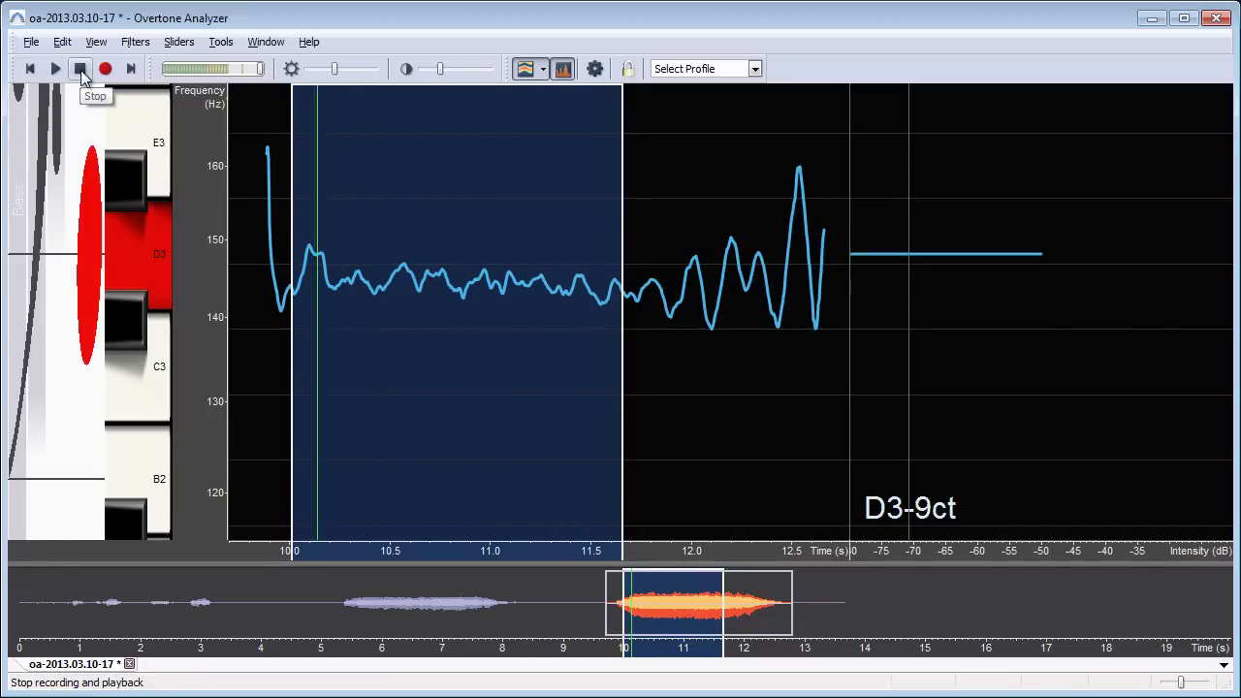
Stop playback, select 10.14–12.14 s, and lock the selected time range
left_click(81, 72)
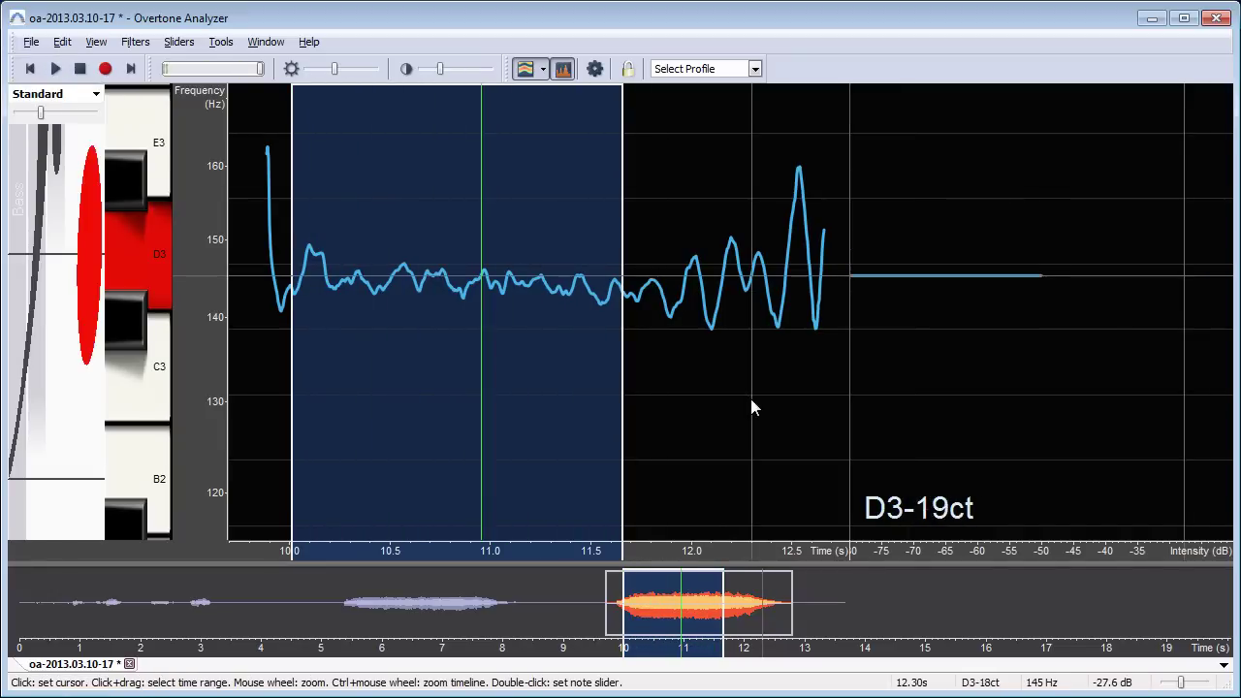
left_click(695, 390)
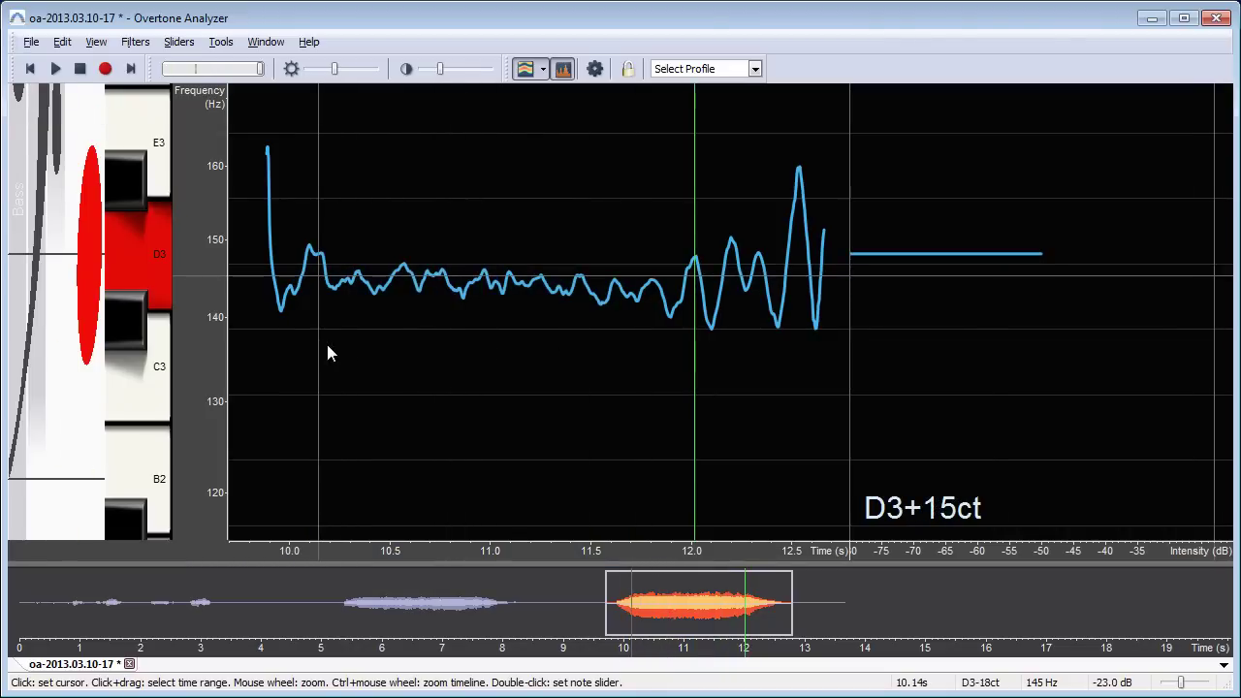
left_click_drag(318, 353, 720, 367)
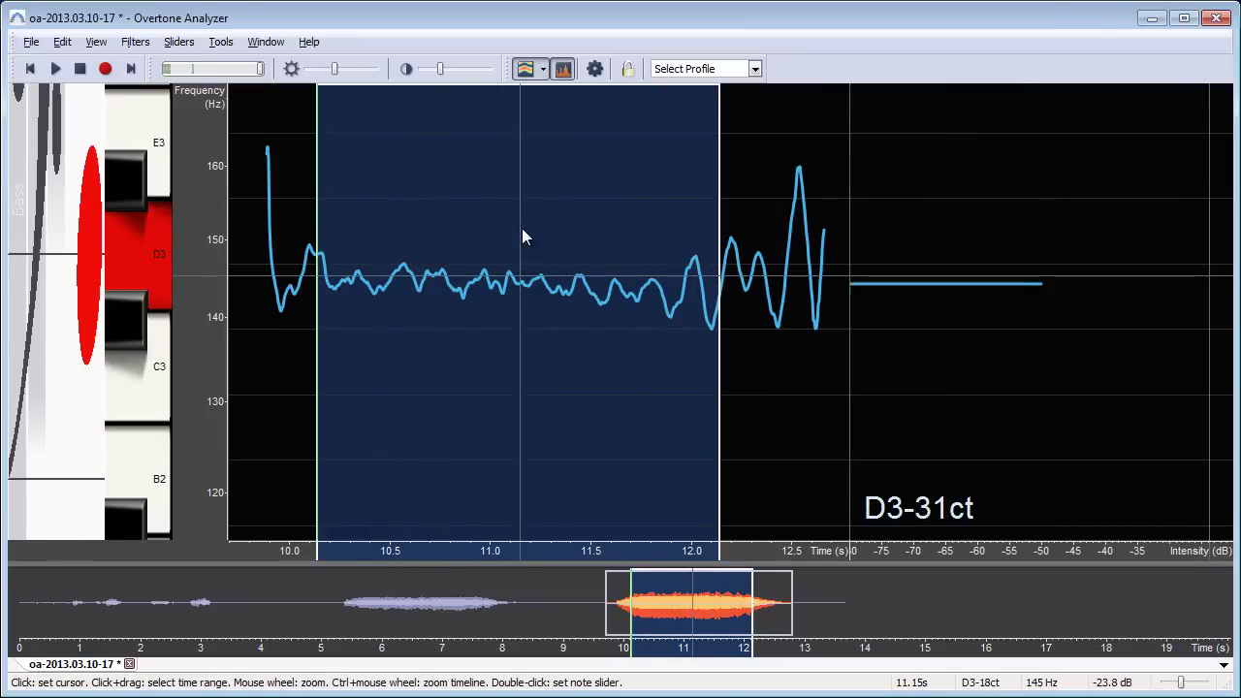
left_click(629, 69)
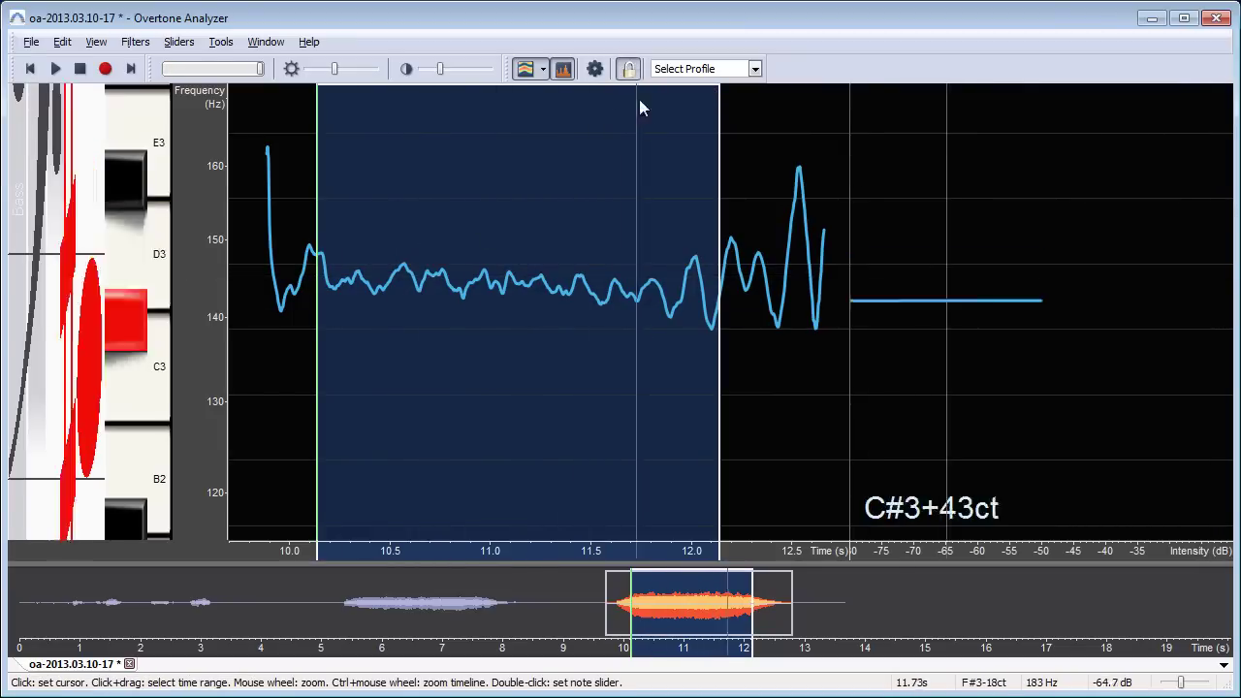
Play the locked selection from several chosen points within it, then stop playback
left_click(380, 186)
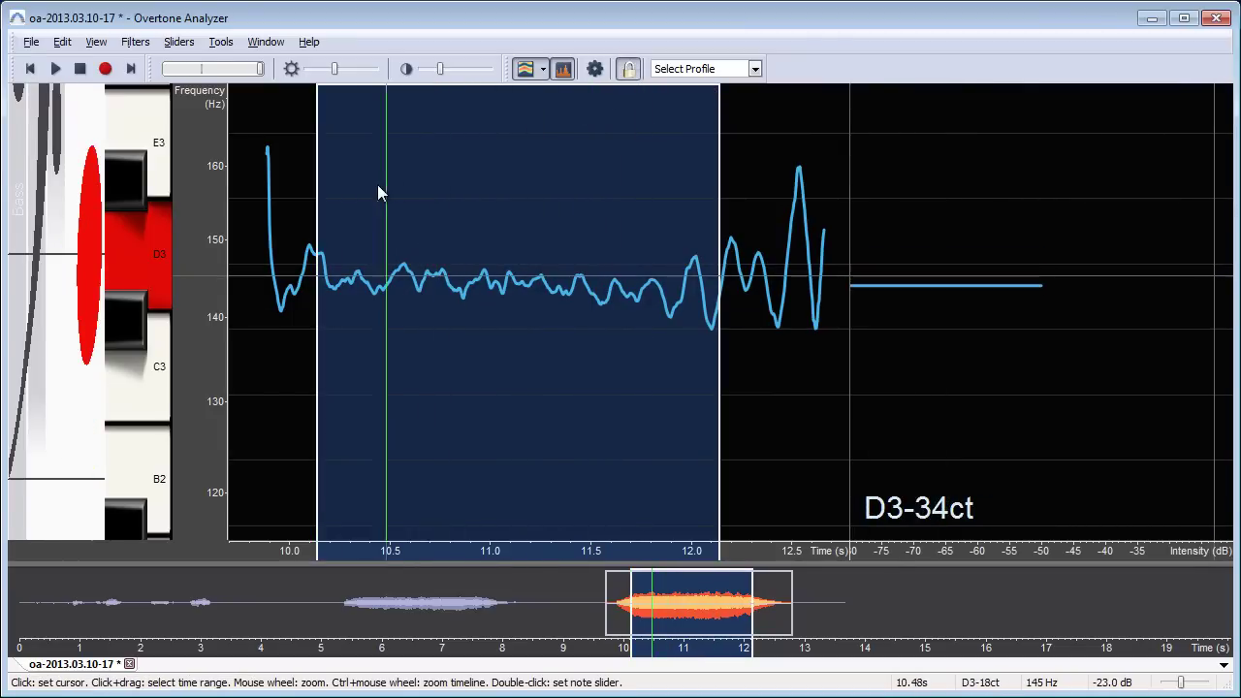
left_click(342, 184)
left_click(576, 182)
left_click(383, 178)
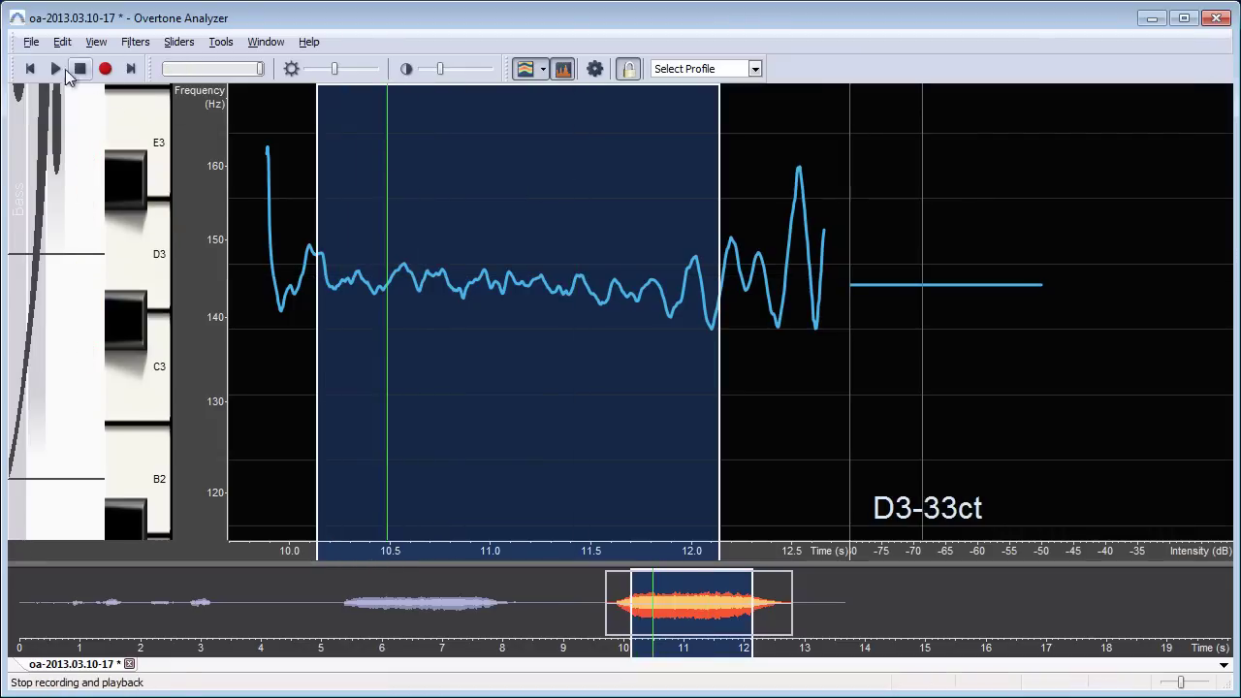
left_click(54, 69)
left_click(385, 206)
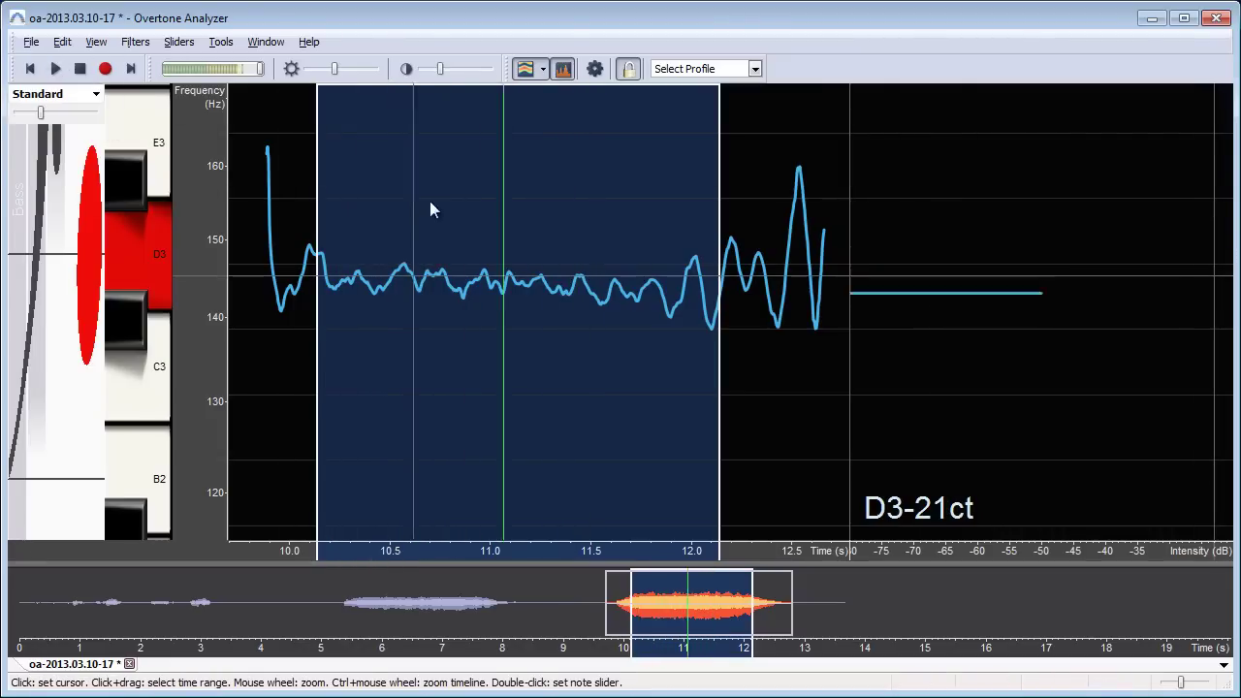
left_click(364, 179)
left_click(82, 71)
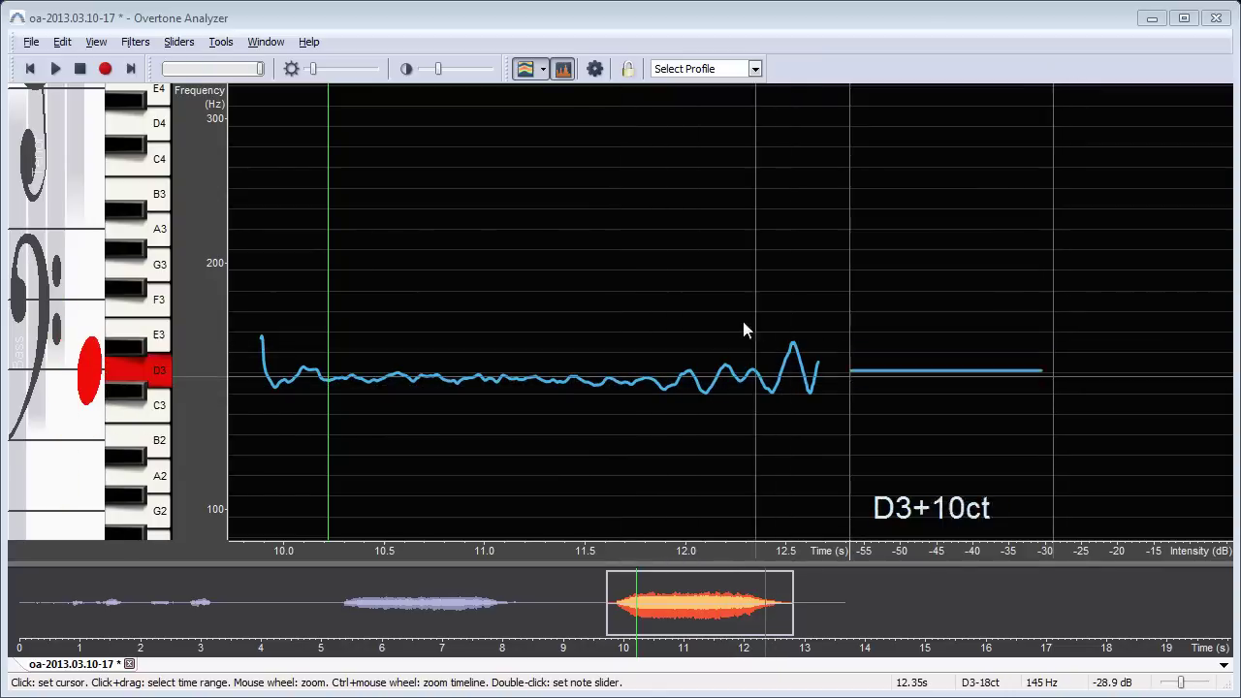
Enable the Spectrogram long-term view in the analyzer Options
left_click(594, 69)
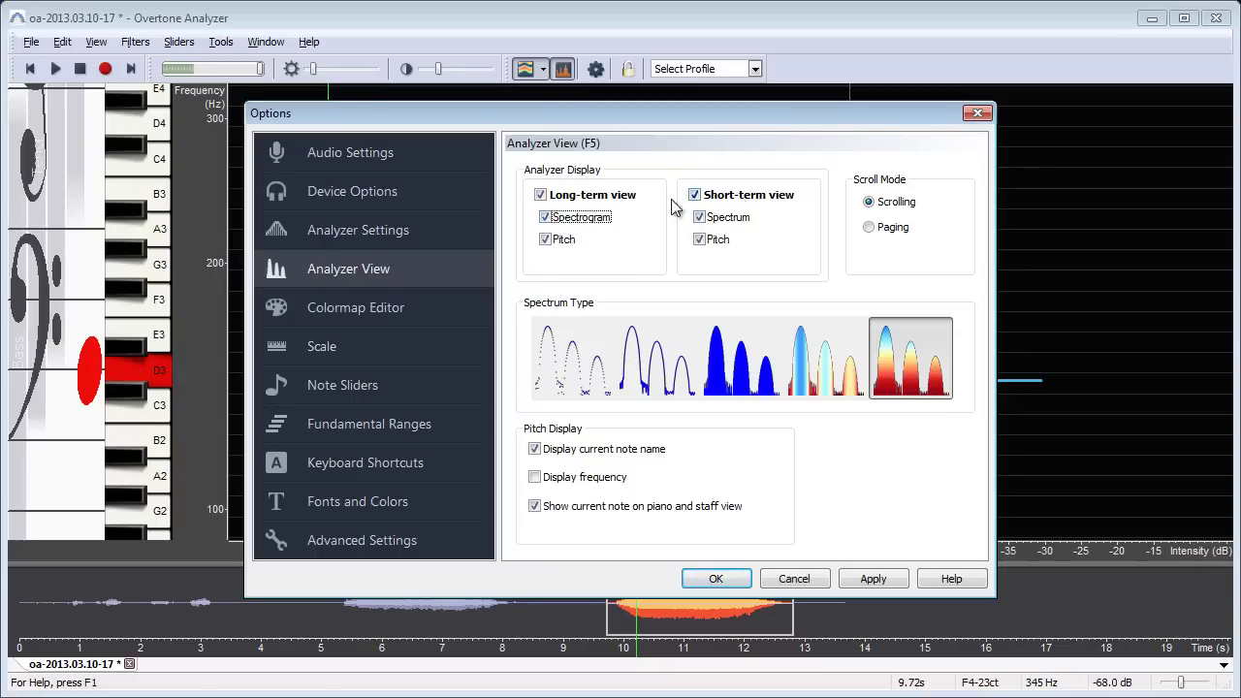
left_click(699, 576)
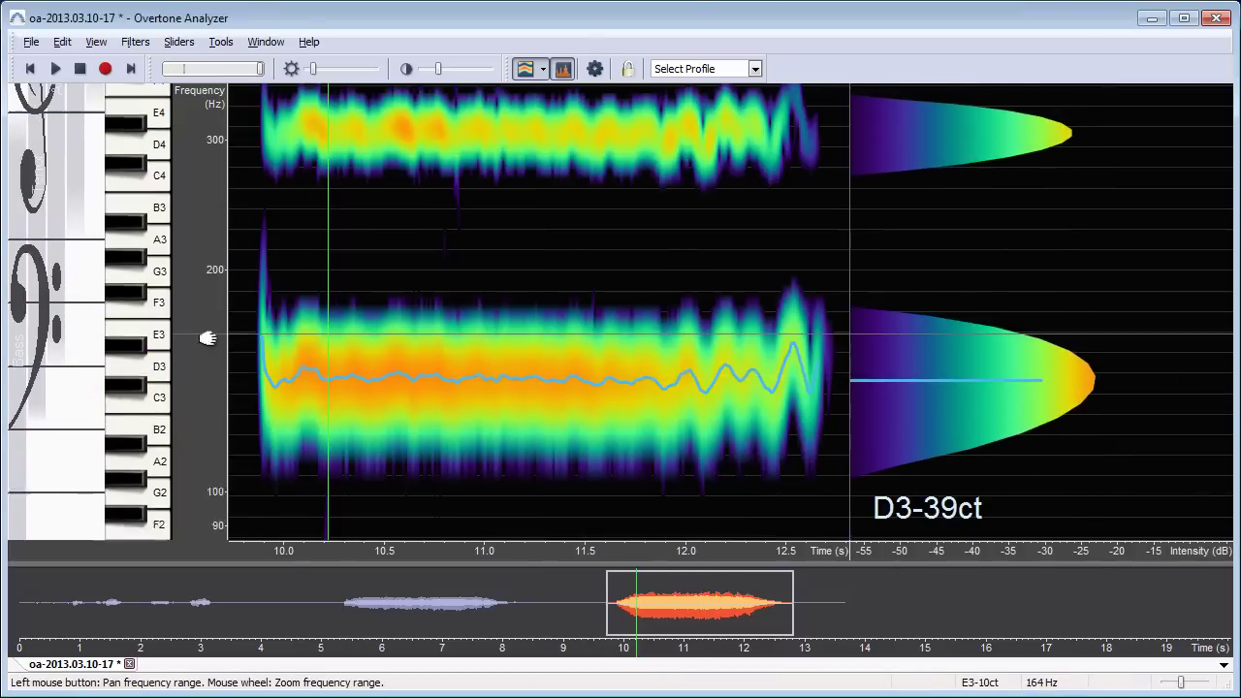
Apply the Standard Frequency Range preset, showing about 50–3000+ Hz
scroll(211, 325, "down", 4)
scroll(207, 338, "down", 4)
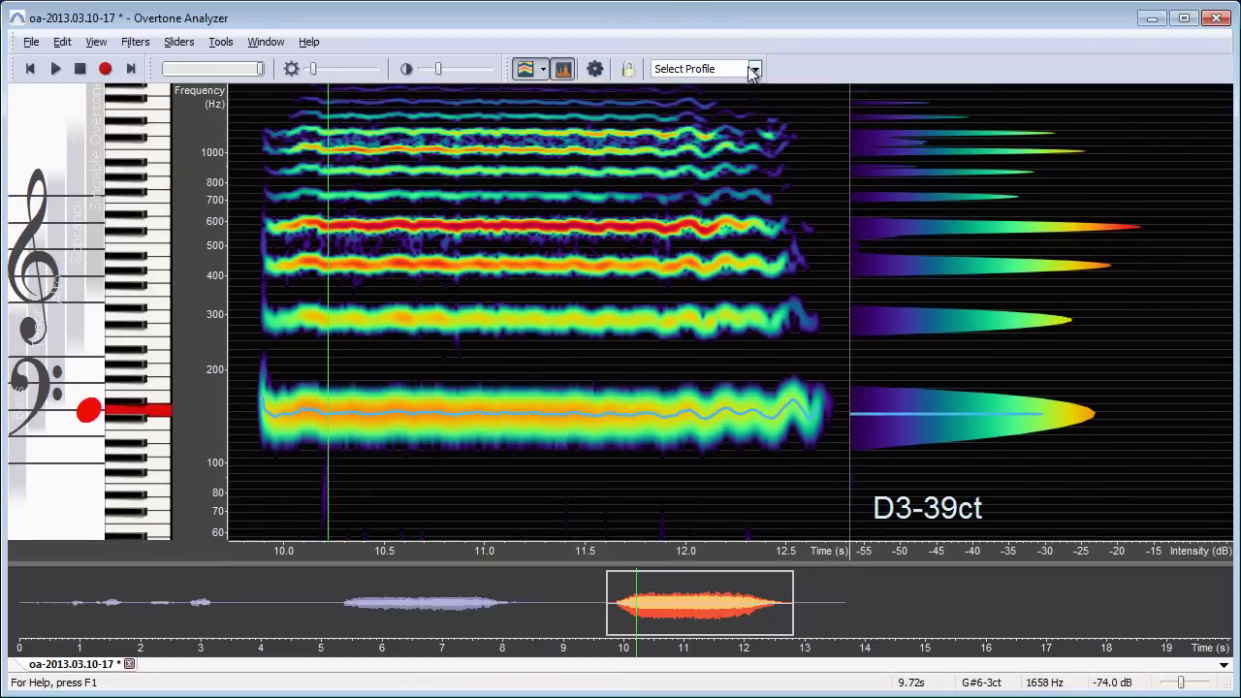
left_click(753, 69)
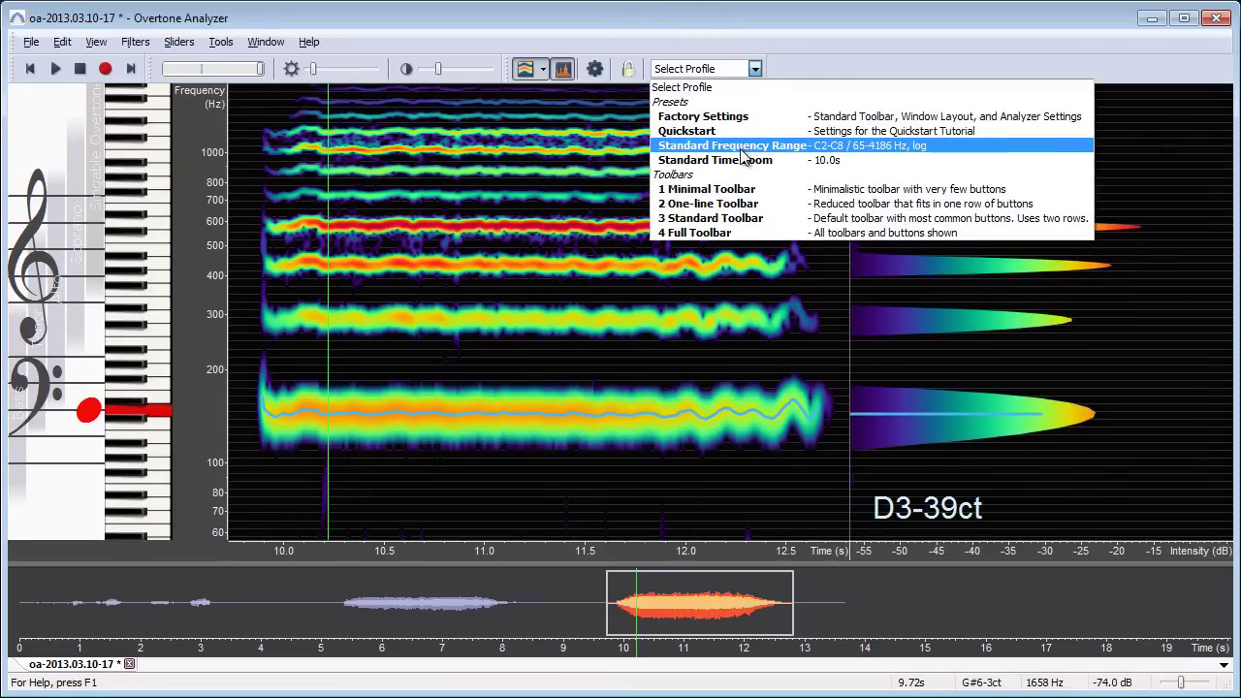
left_click(738, 146)
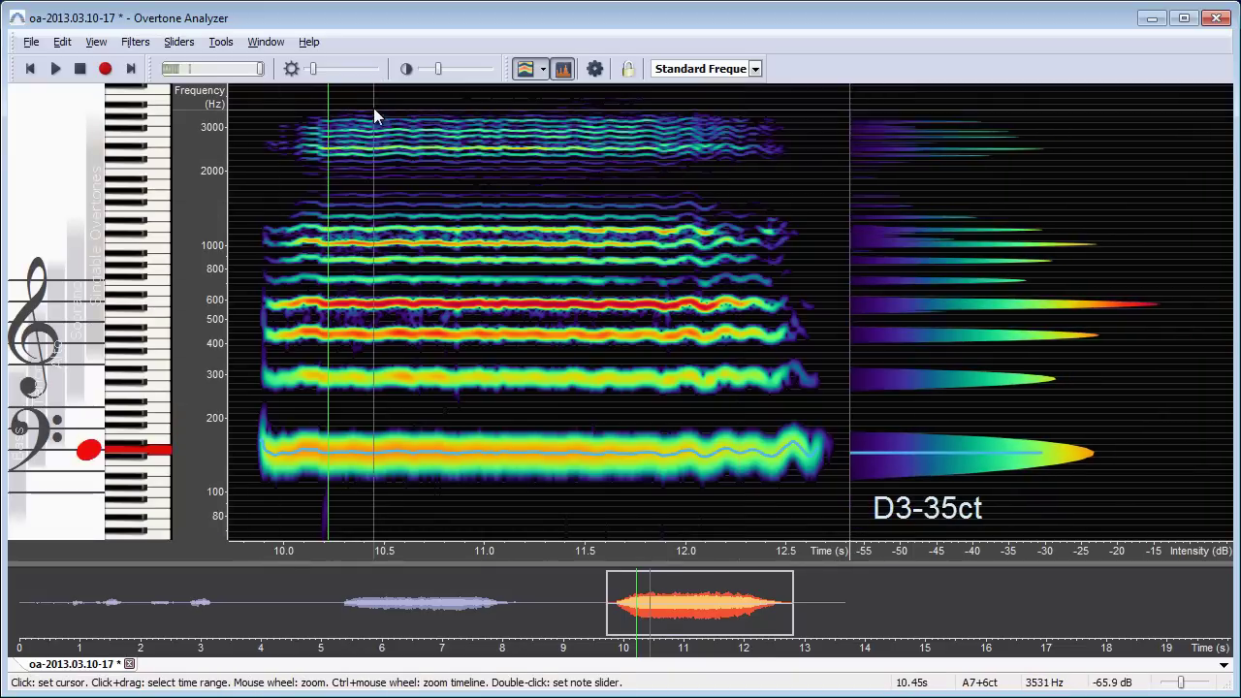
left_click_drag(205, 291, 194, 327)
scroll(194, 327, "up", 3)
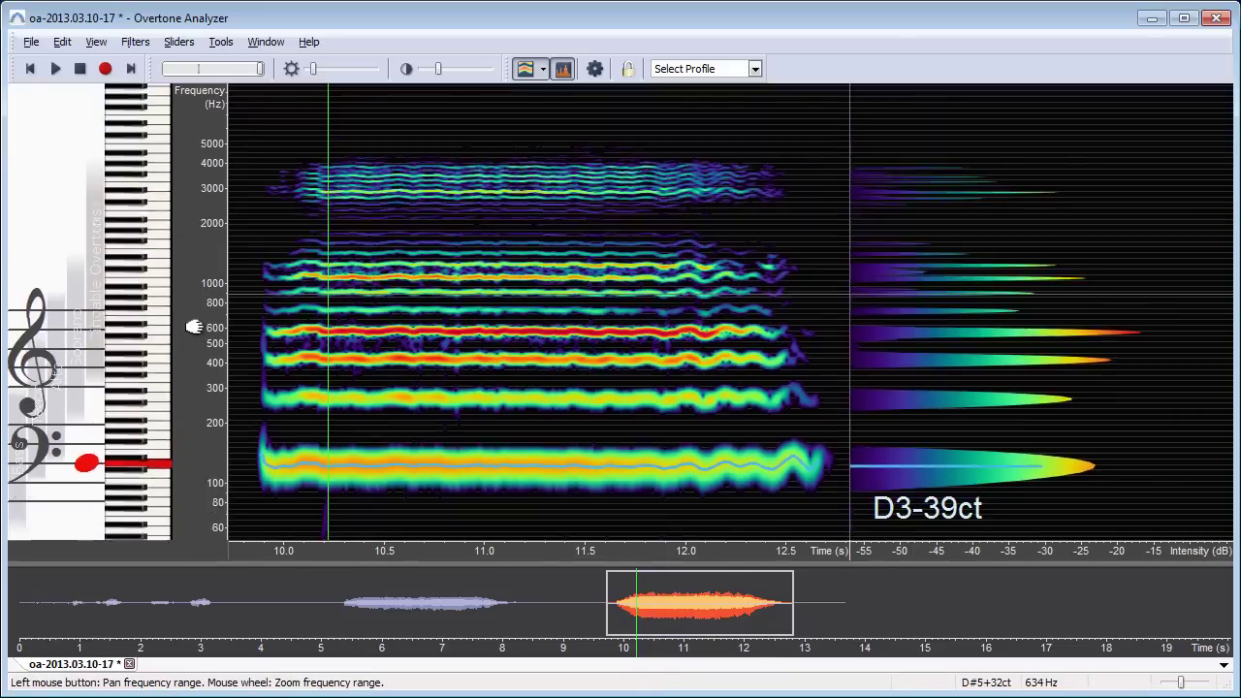
scroll(194, 327, "down", 3)
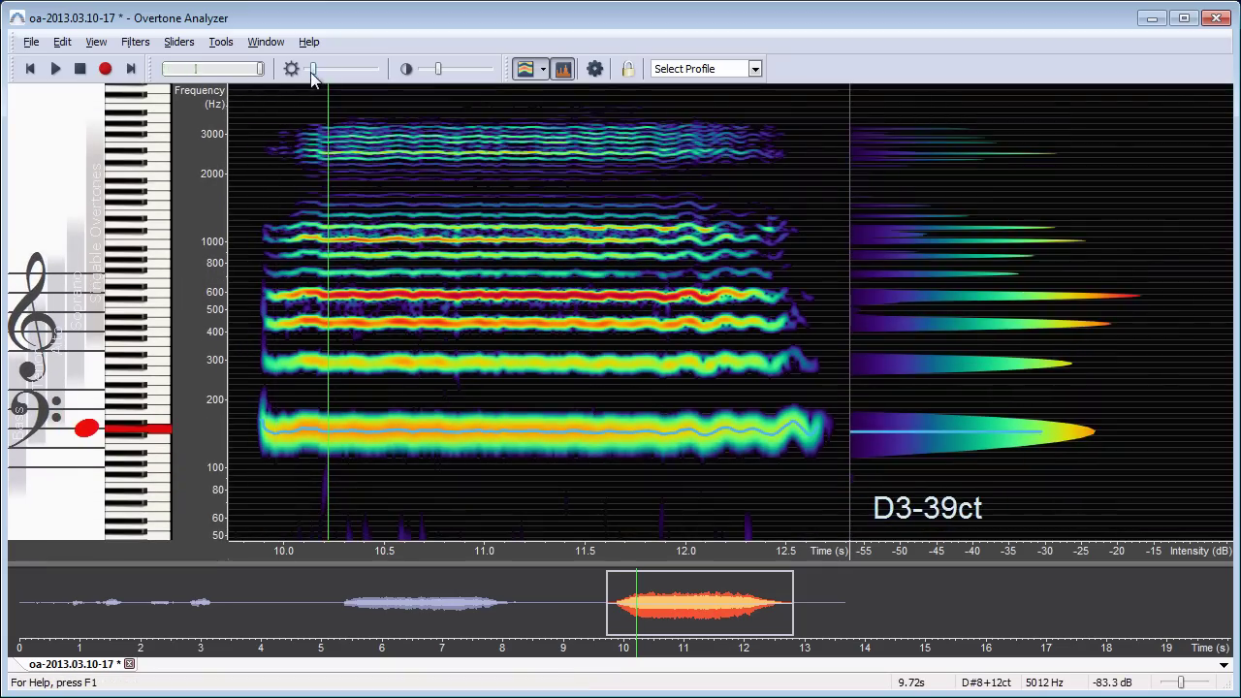
Set 42 dB contrast and shift the intensity range to about -55 to -30 dB
mouse_move(311, 77)
left_mouse_down()
mouse_move(344, 78)
mouse_move(329, 76)
left_mouse_up()
mouse_move(442, 74)
left_mouse_down()
mouse_move(476, 74)
mouse_move(437, 81)
left_mouse_up()
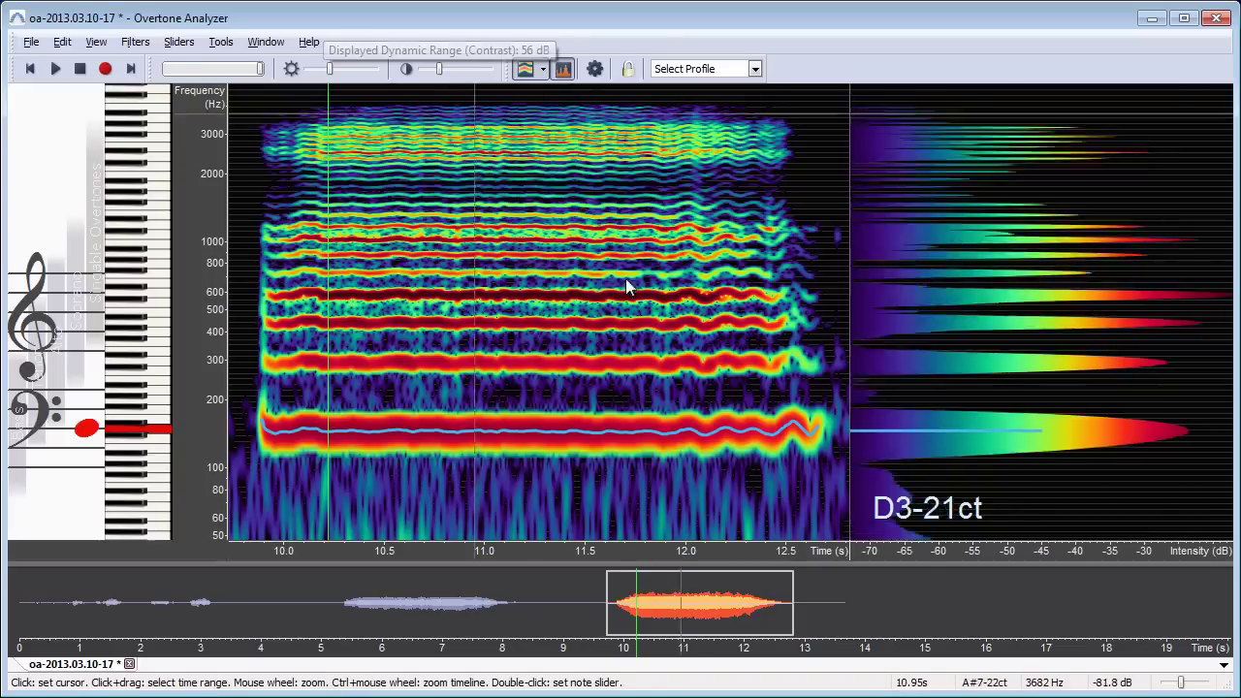
left_click_drag(1039, 553, 956, 556)
scroll(956, 553, "down", 5)
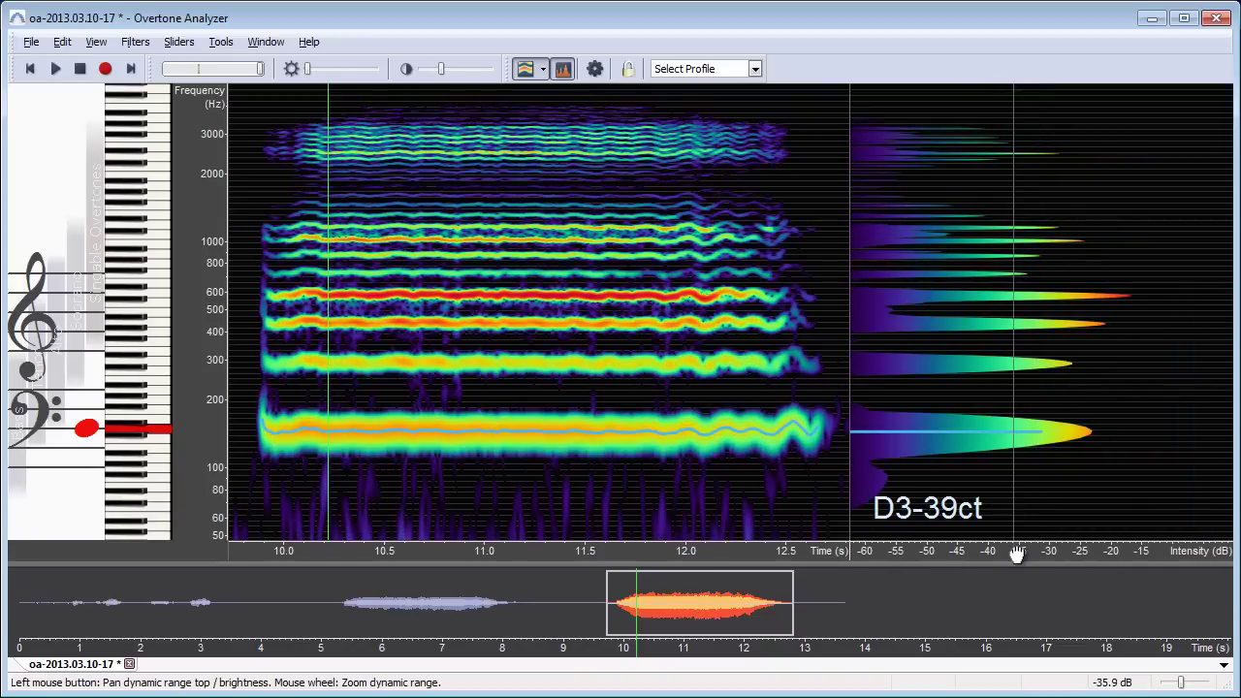
mouse_move(950, 554)
left_mouse_down()
mouse_move(988, 553)
mouse_move(931, 557)
left_mouse_up()
scroll(971, 556, "up", 3)
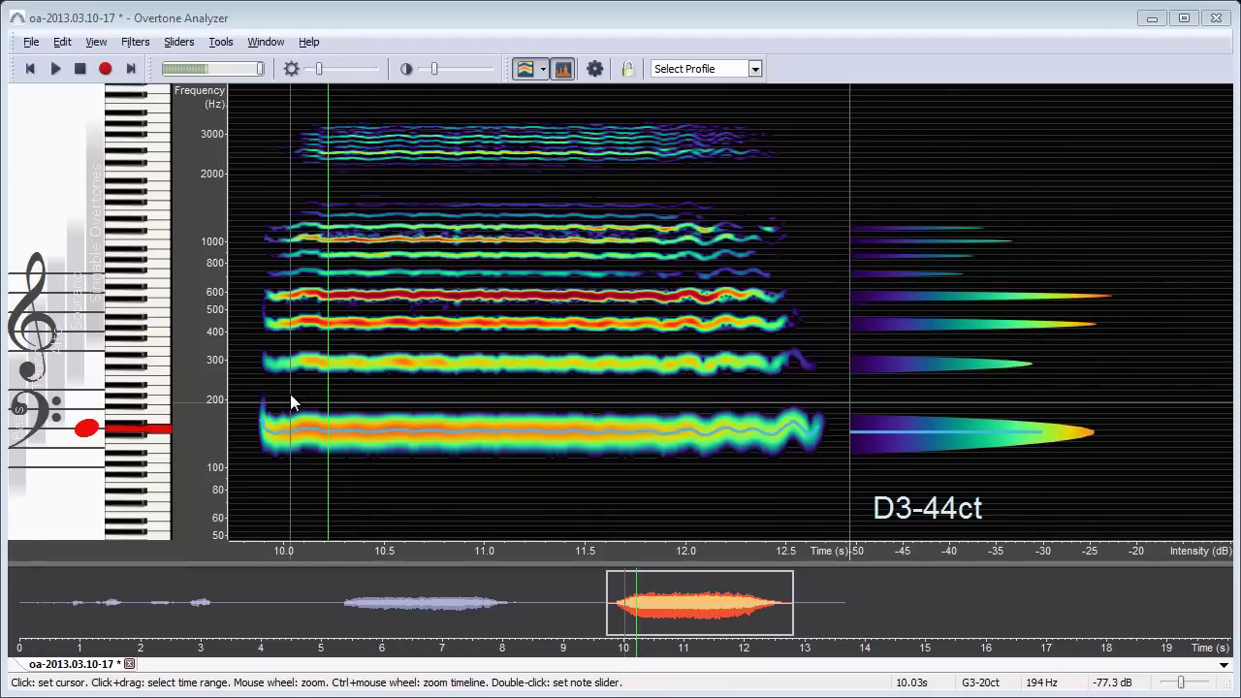
Select and lock the 10–12 s note, then add a frequency filter around the ~145 Hz fundamental
left_click_drag(298, 399, 776, 395)
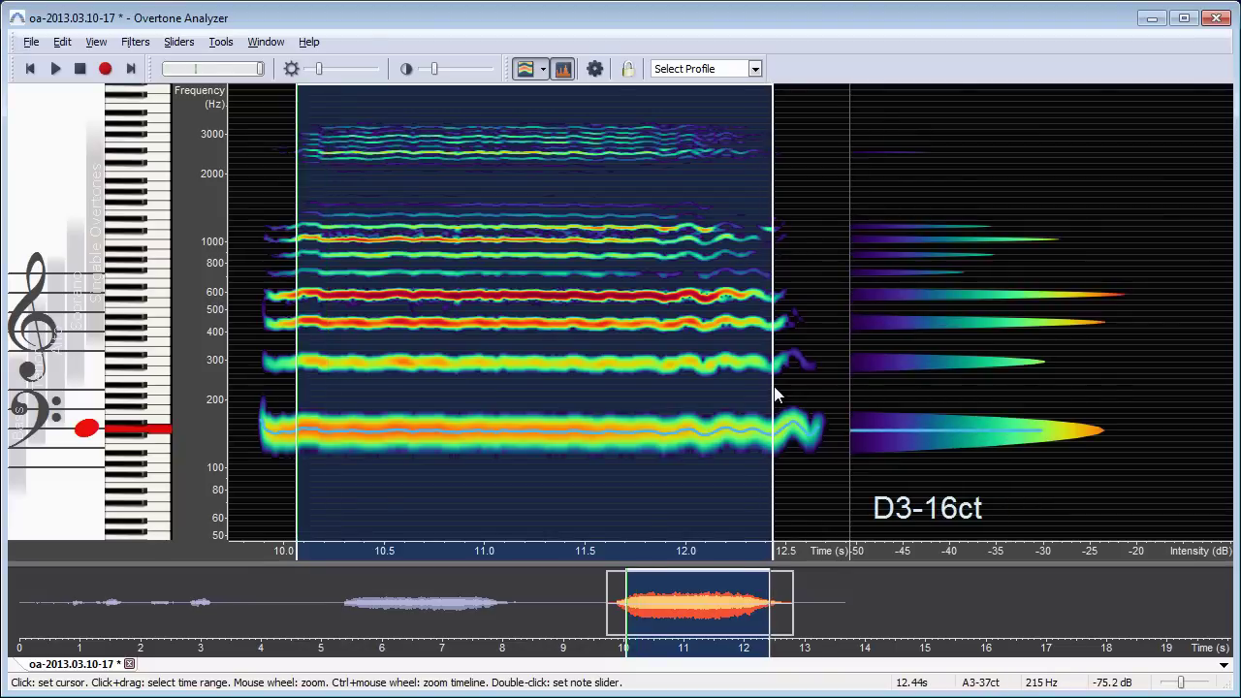
left_click(630, 70)
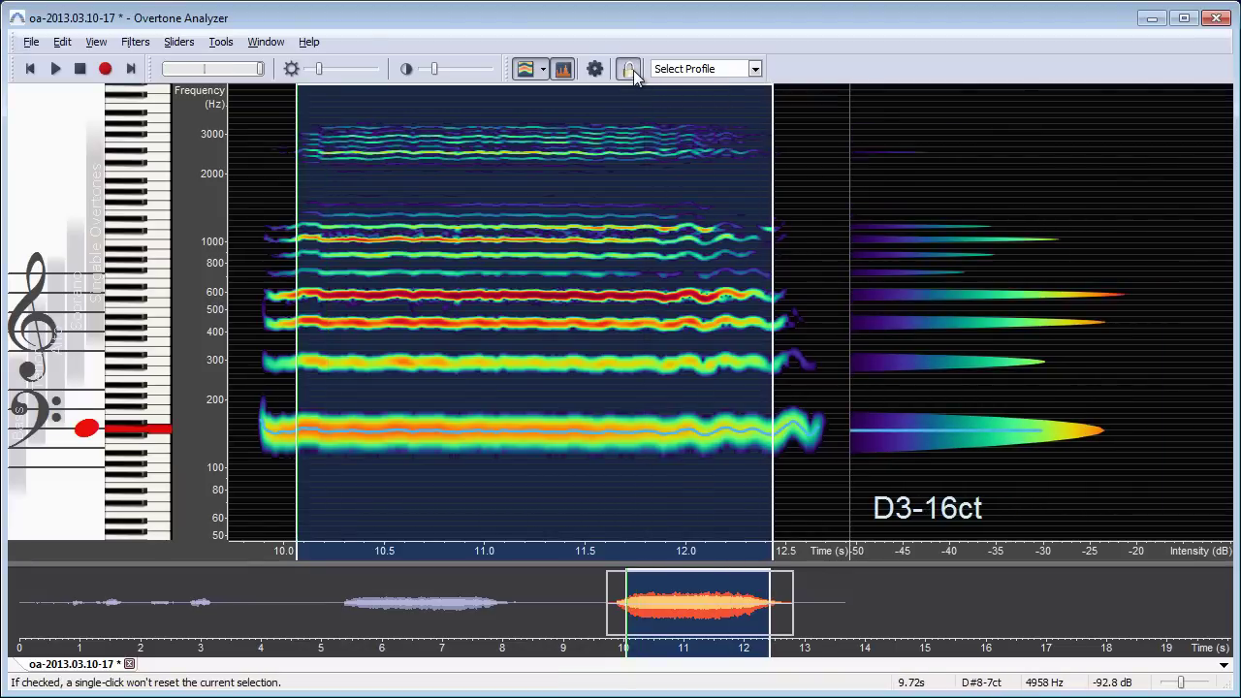
left_click(136, 45)
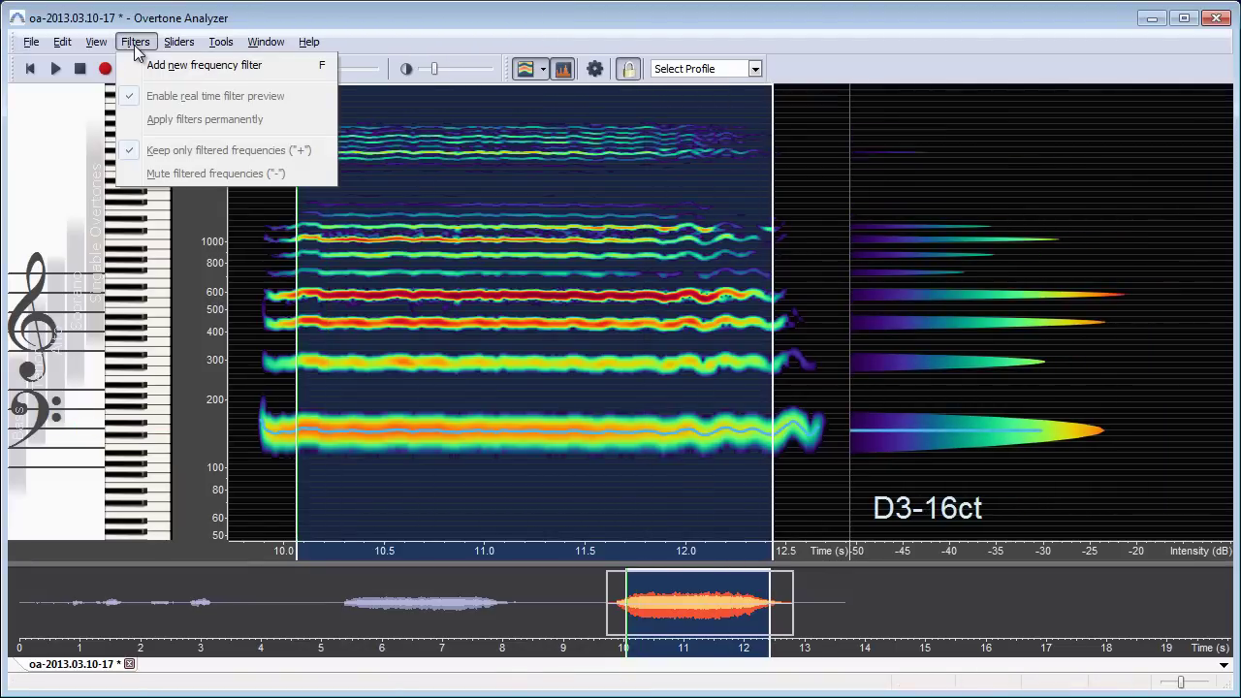
left_click(244, 67)
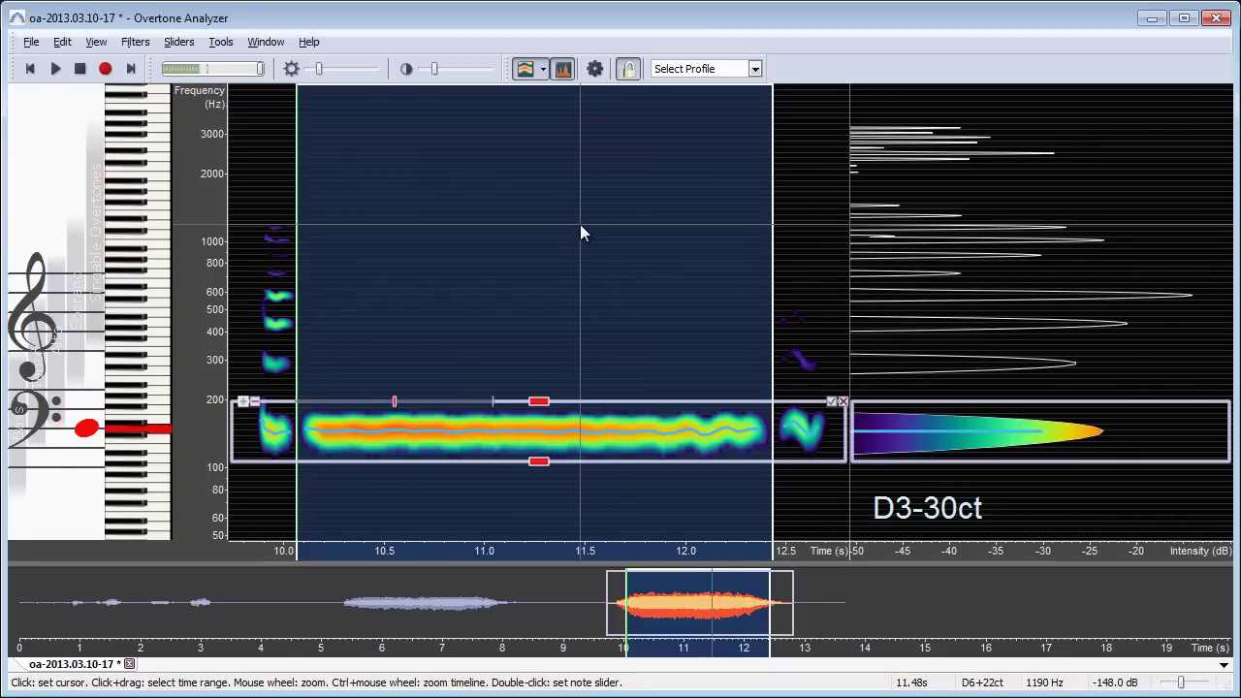
Play the selection from inside it, hearing only the 110–190 Hz fundamental band
left_click(542, 278)
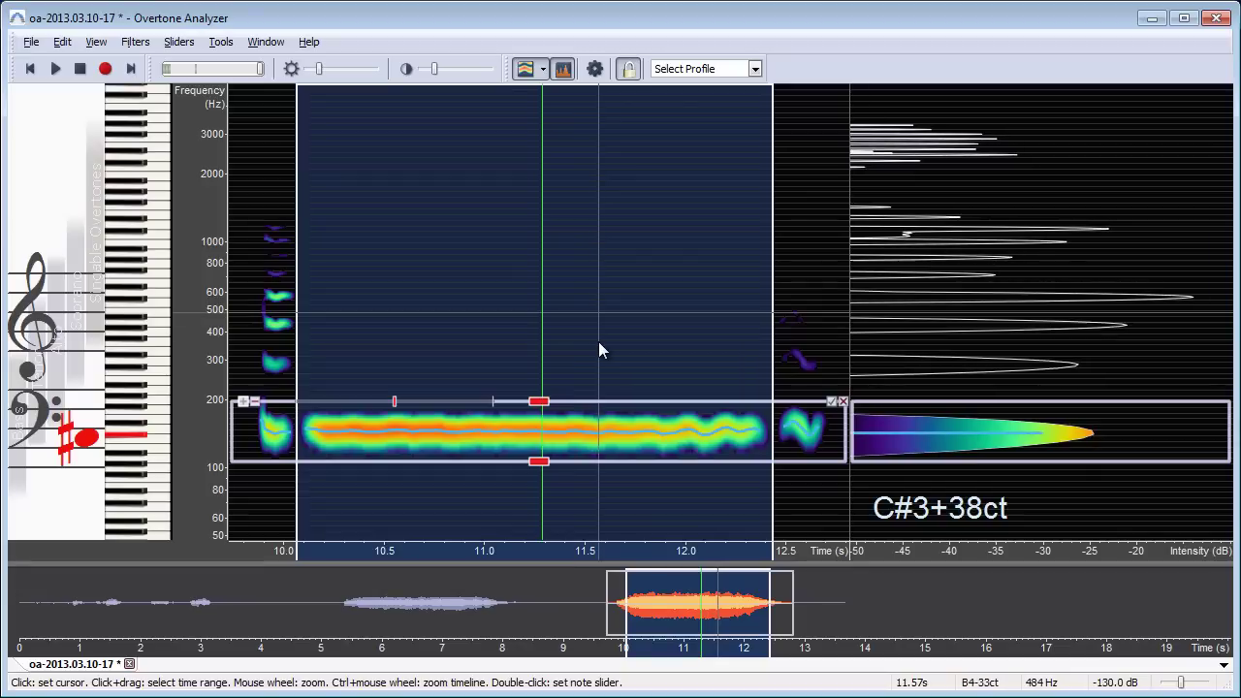
left_click(57, 68)
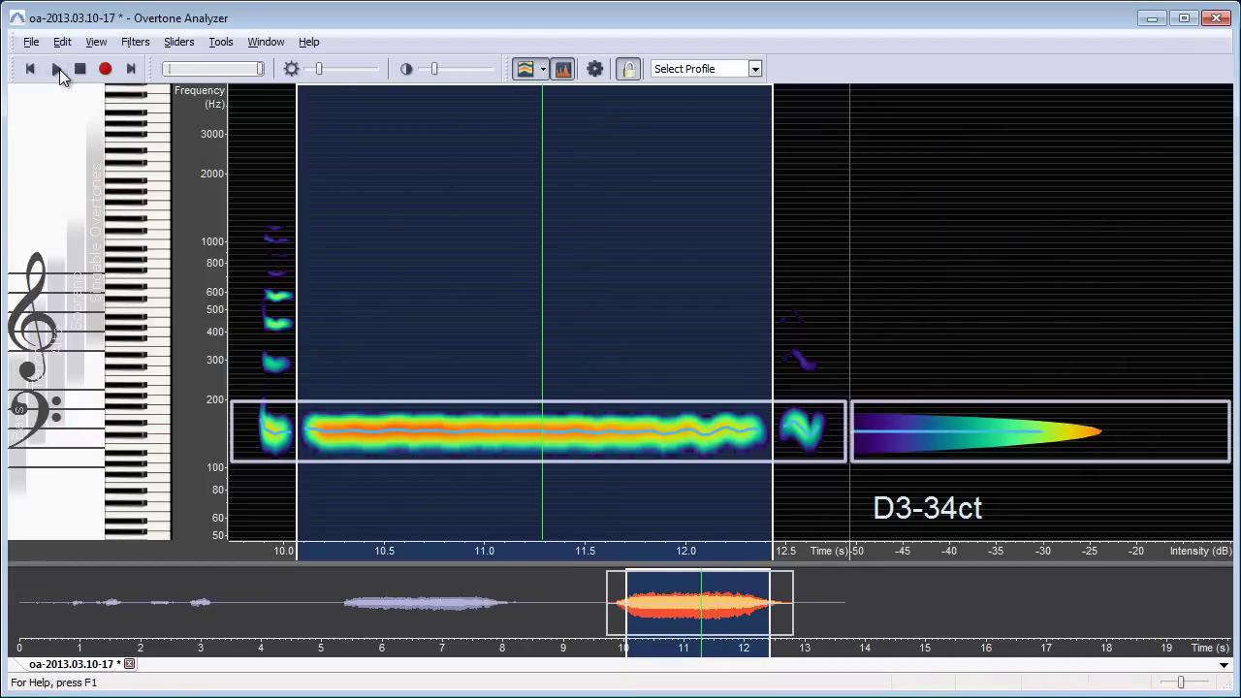
mouse_move(126, 97)
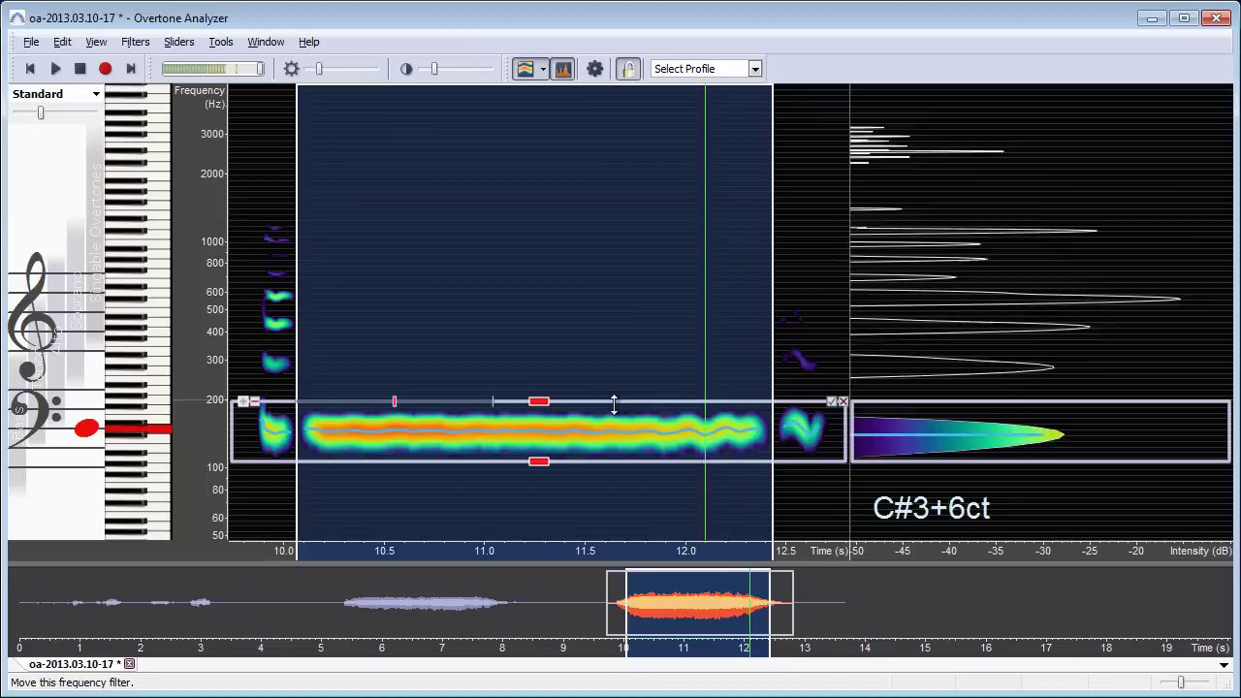
Move and narrow the filter band up through the second, third and higher harmonics
left_click_drag(614, 402, 626, 305)
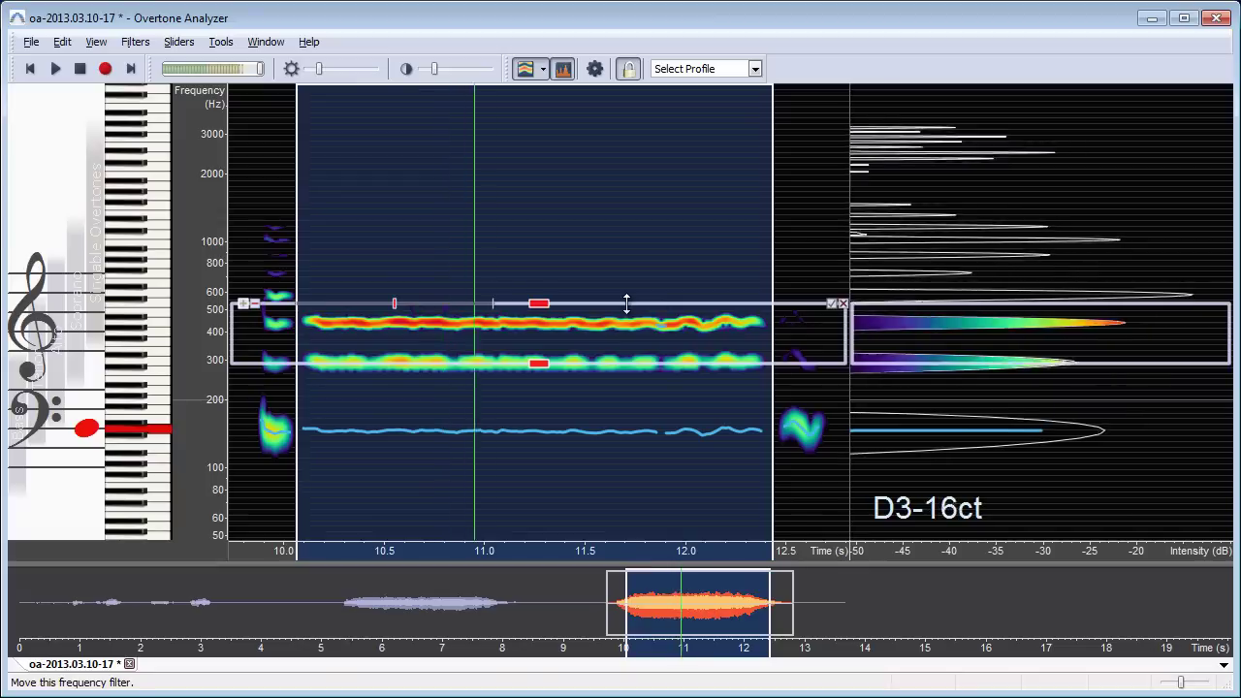
left_click_drag(539, 363, 540, 339)
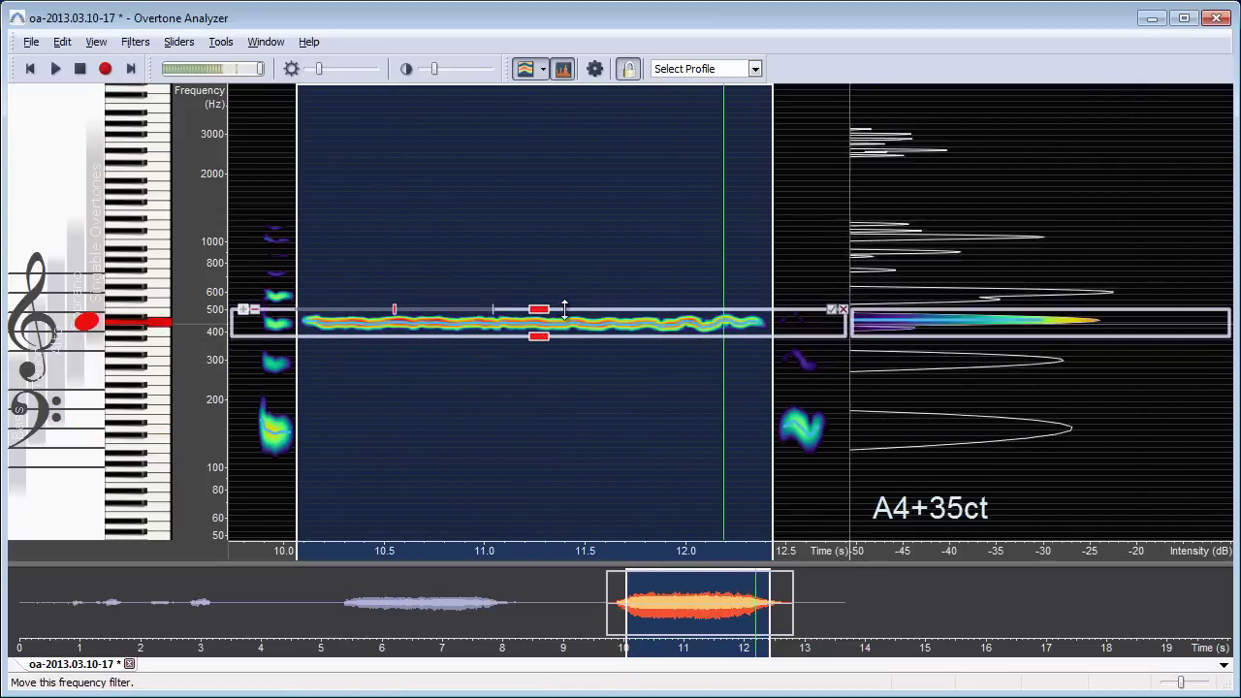
left_click_drag(568, 303, 540, 203)
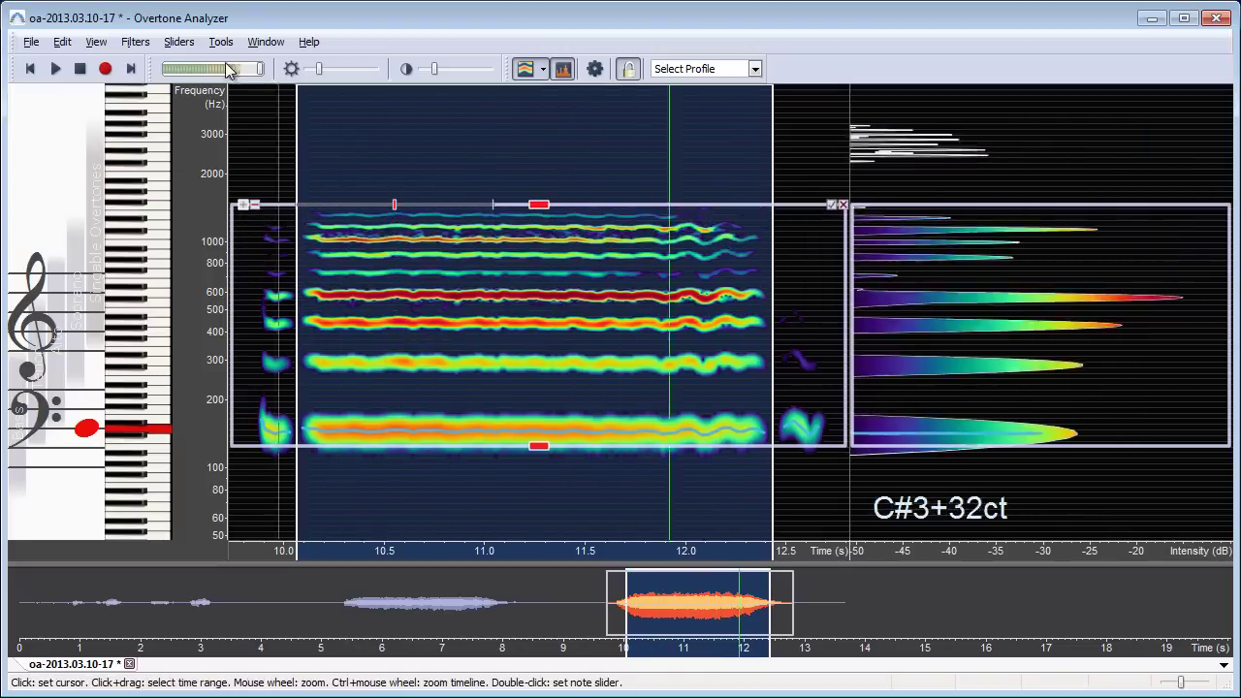
left_click(105, 66)
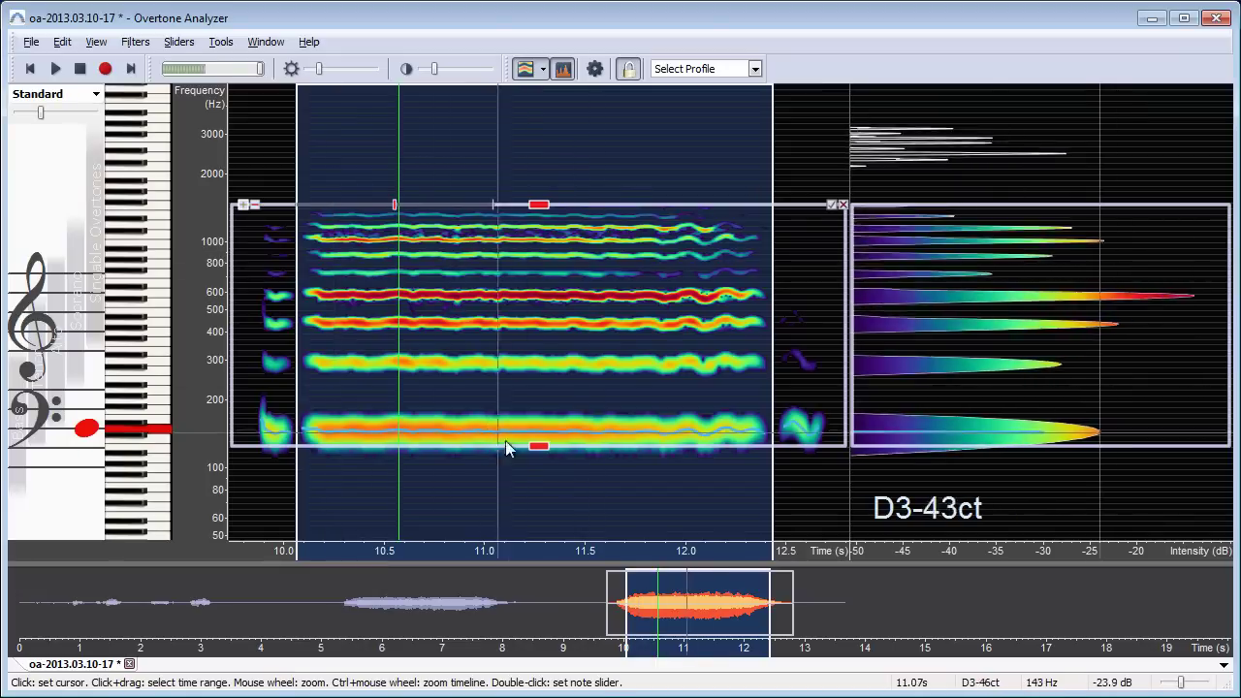
Play upper overtones from 1000 Hz and 2000–3000 Hz, then widen the filter to 100–3500 Hz
left_click_drag(540, 446, 556, 244)
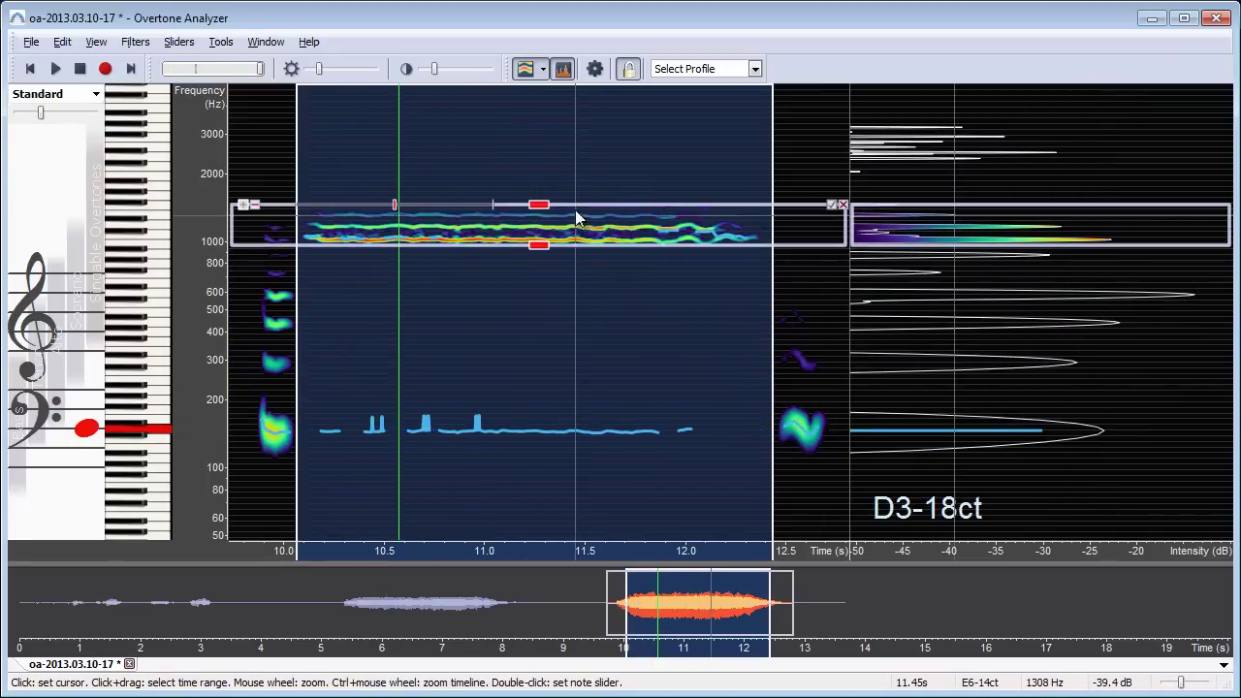
left_click(60, 72)
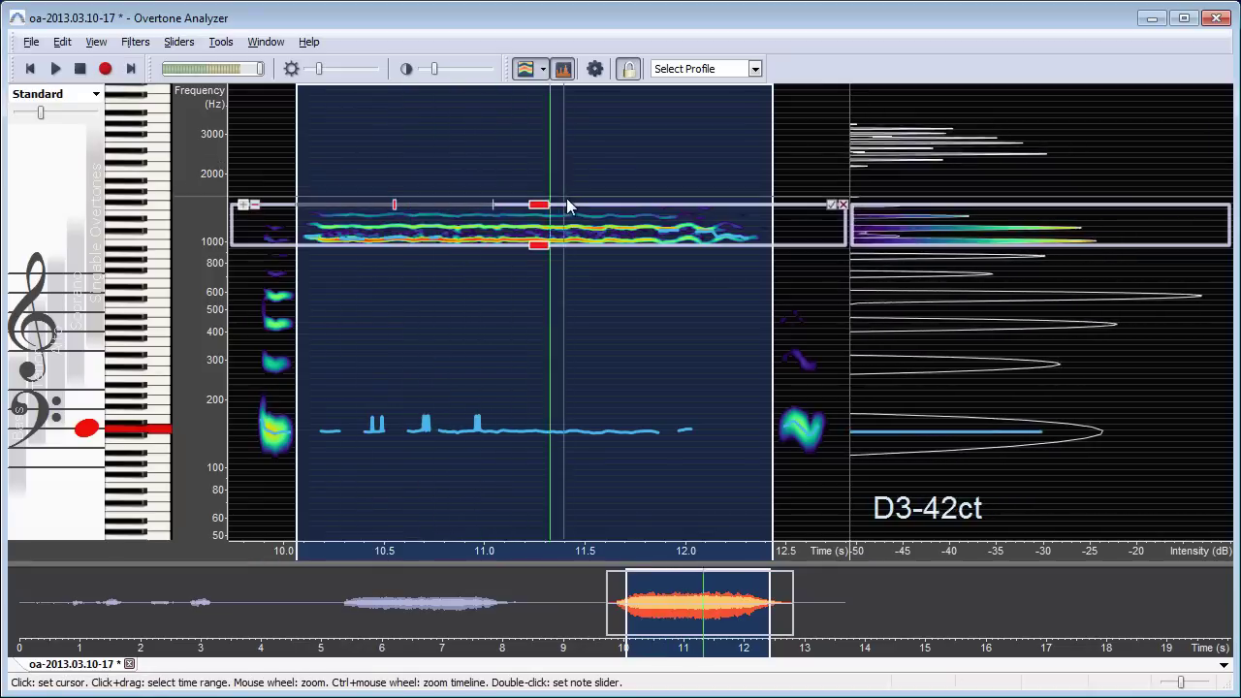
left_click_drag(571, 204, 573, 111)
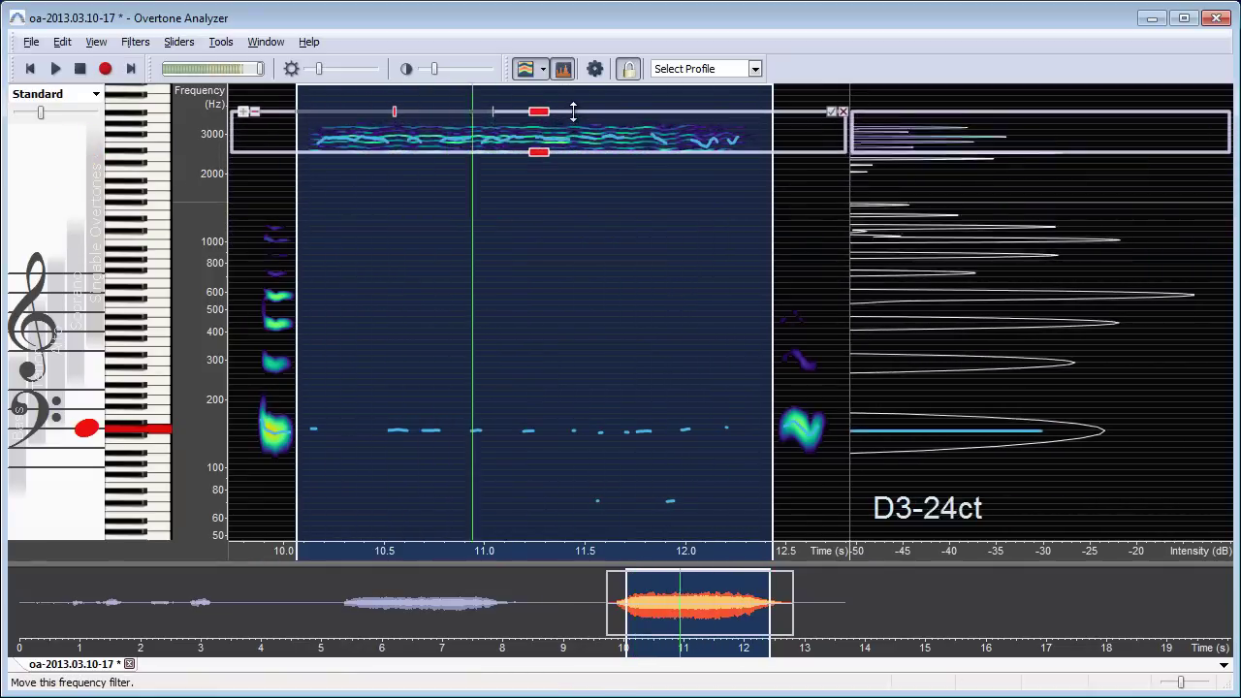
left_click_drag(537, 155, 472, 169)
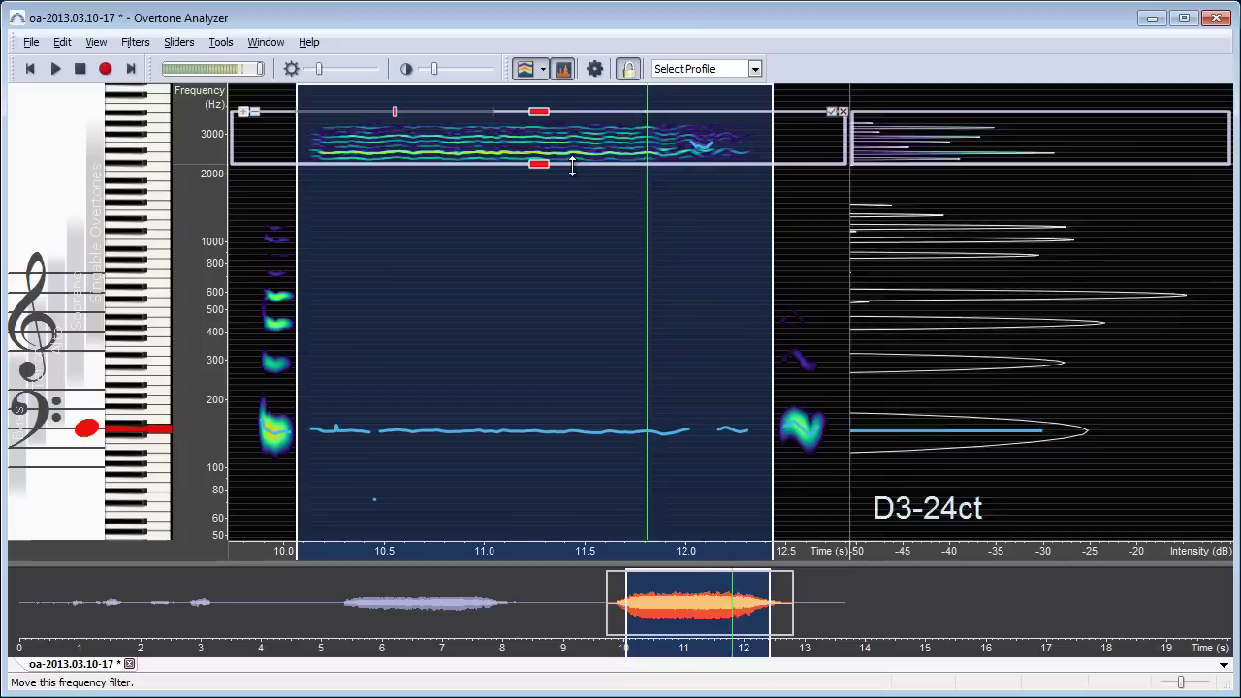
left_click_drag(568, 166, 521, 464)
left_click_drag(537, 383, 538, 104)
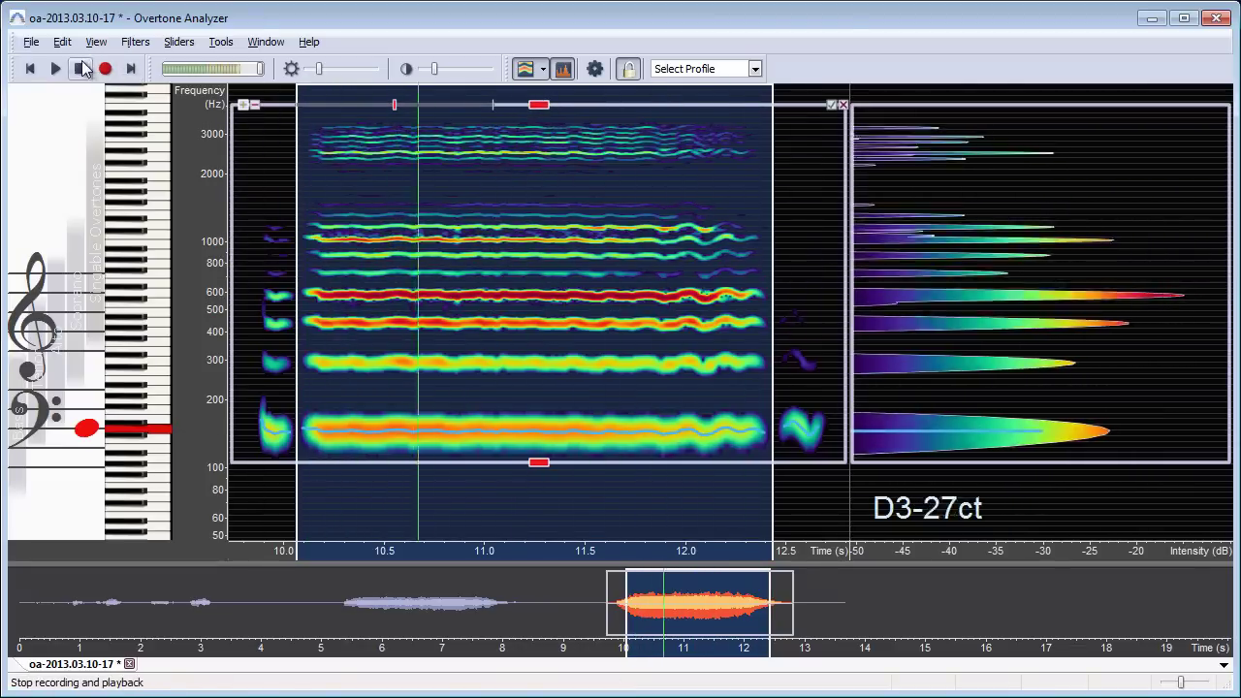
Stop playback, lower the filter's top edge to the fundamental, then delete the filter
left_click(80, 69)
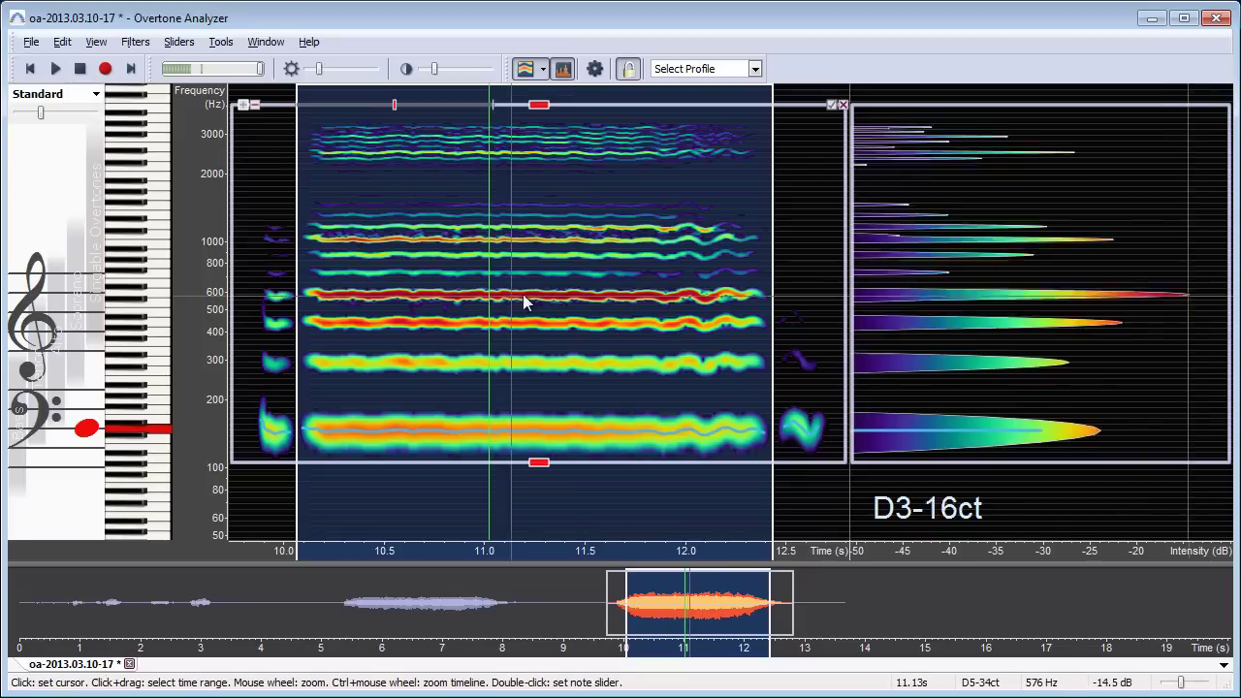
left_click_drag(540, 103, 487, 399)
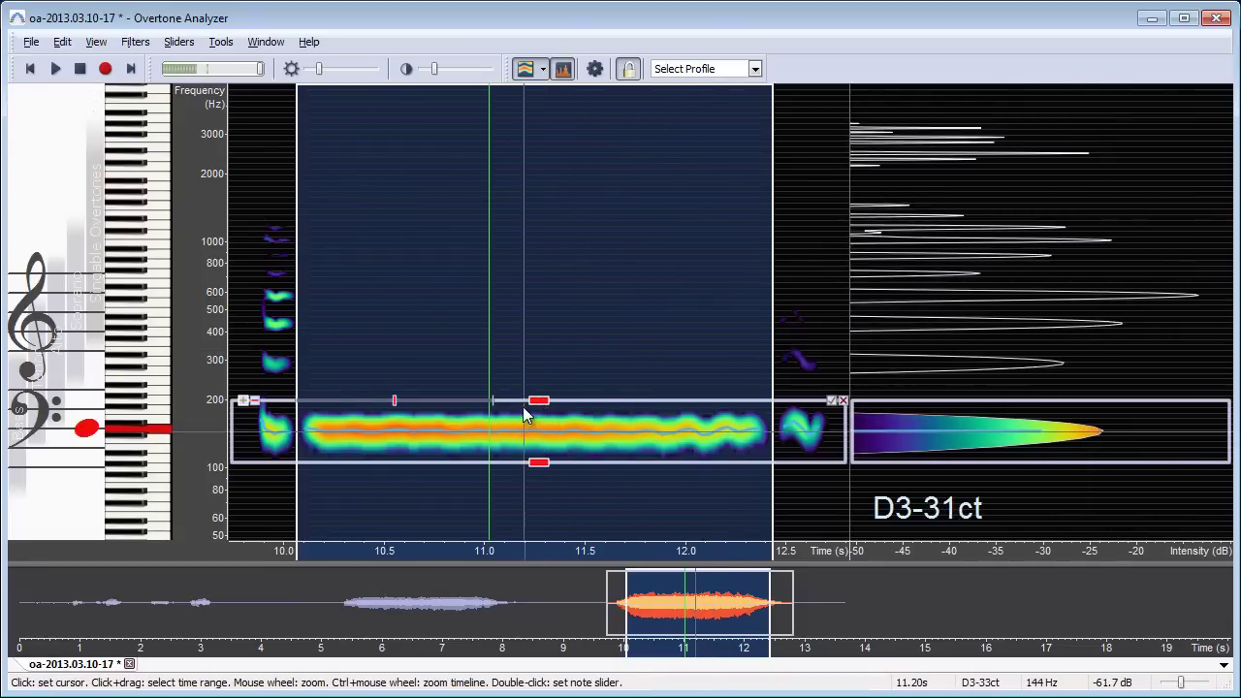
left_click(842, 399)
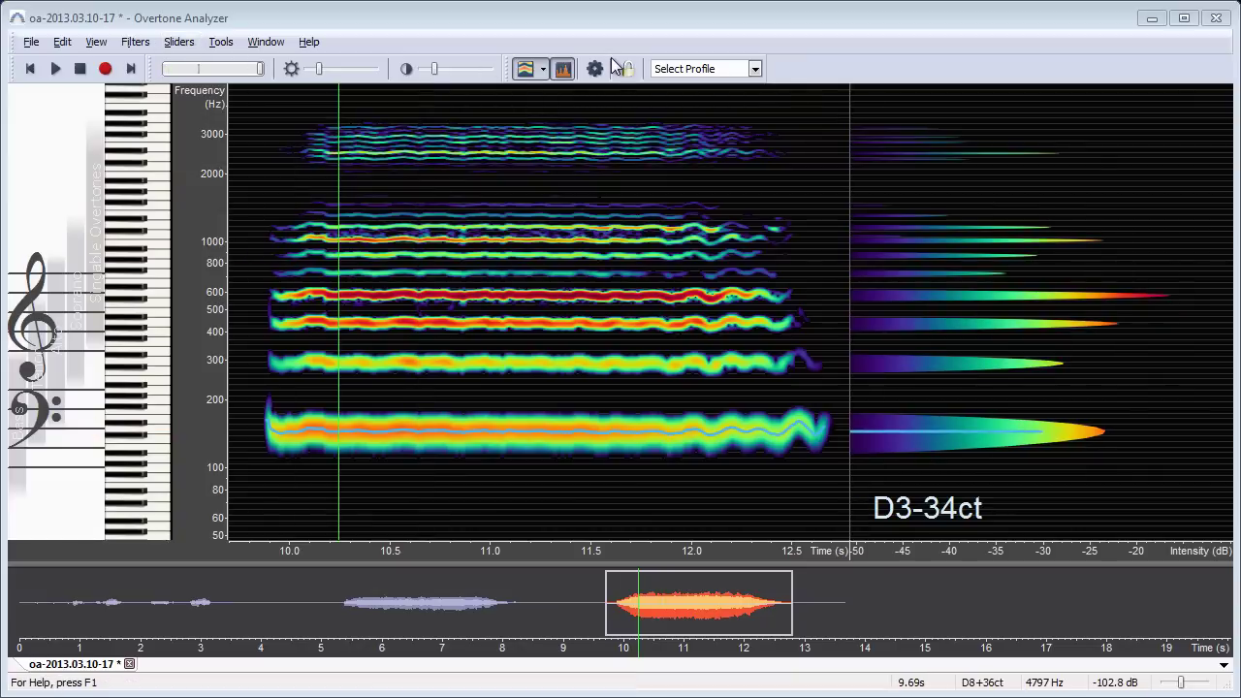
Insert a note slider on the 10–12.5 s note, reading 1: D3-30ct (144Hz), and clear the selection
left_click_drag(295, 359, 790, 367)
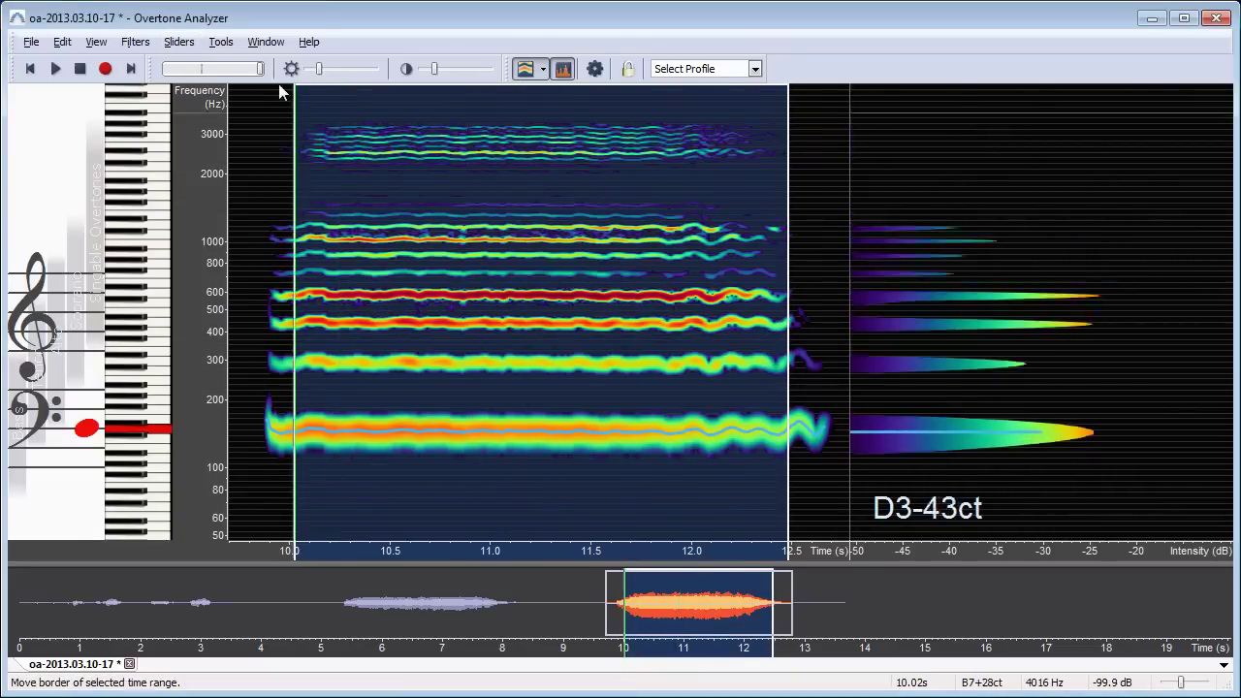
left_click(181, 43)
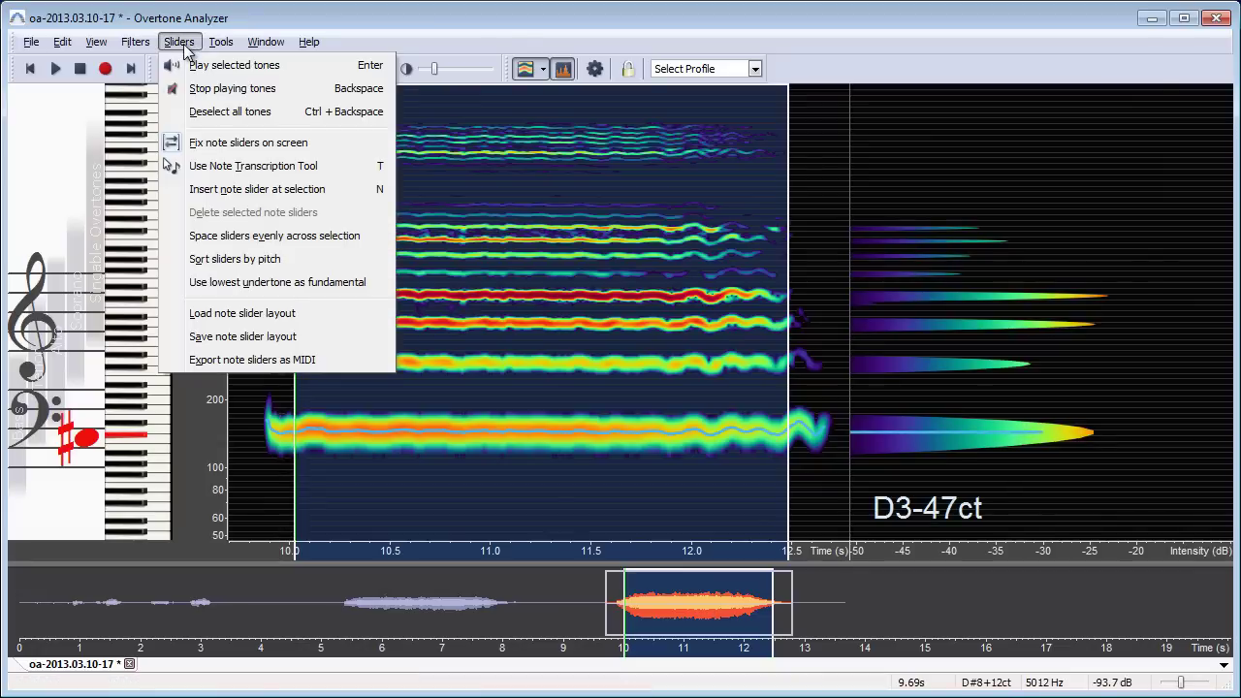
left_click(253, 190)
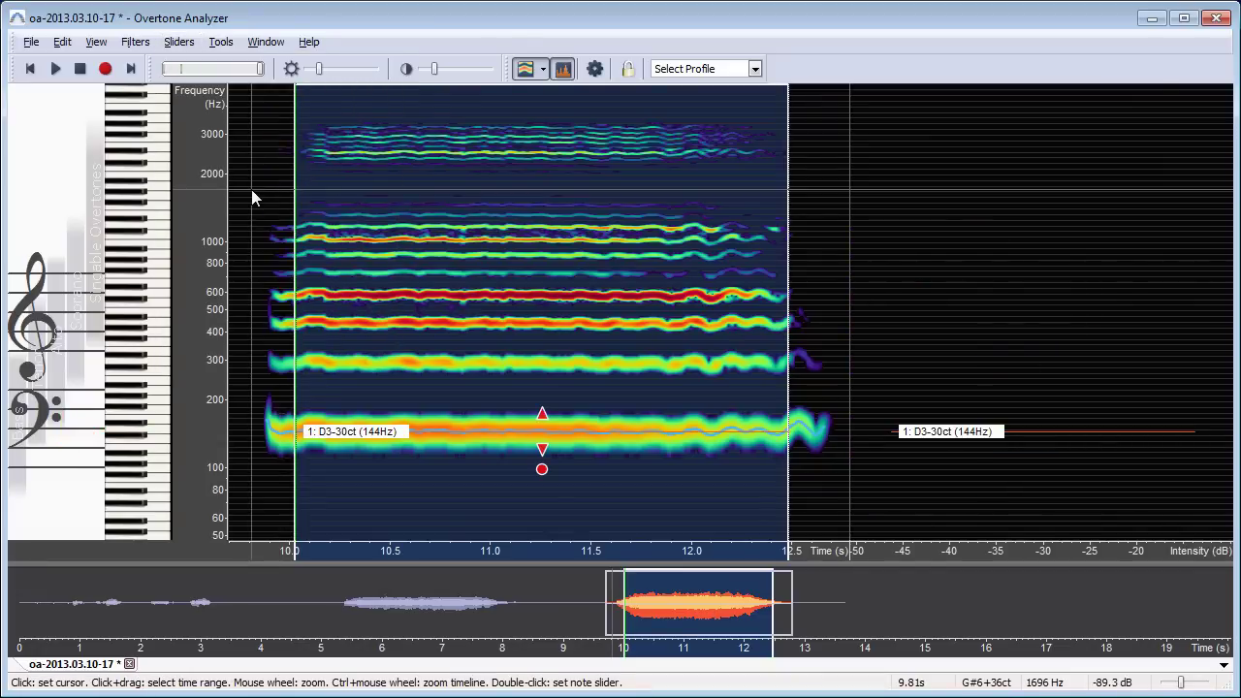
left_click(329, 461)
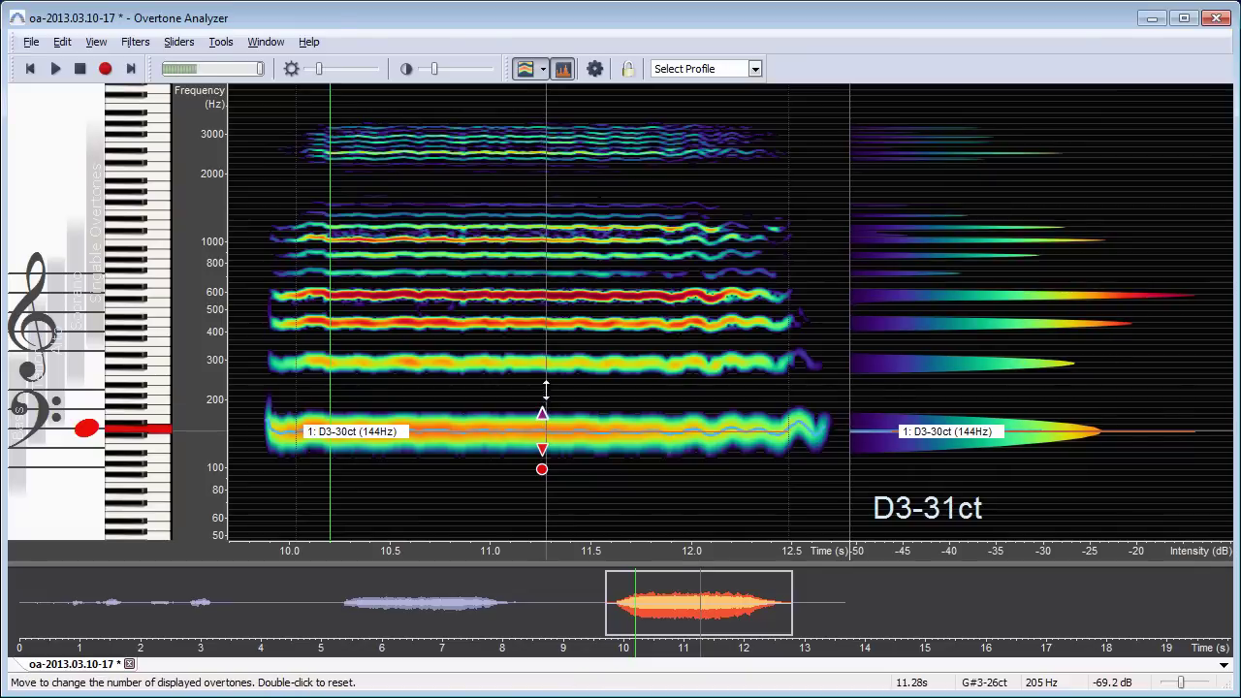
Extend the slider to overtone 11 (G6+24ct, 1590Hz) and fine-tune the fundamental to D3-27ct, 145 Hz
left_click_drag(546, 387, 546, 176)
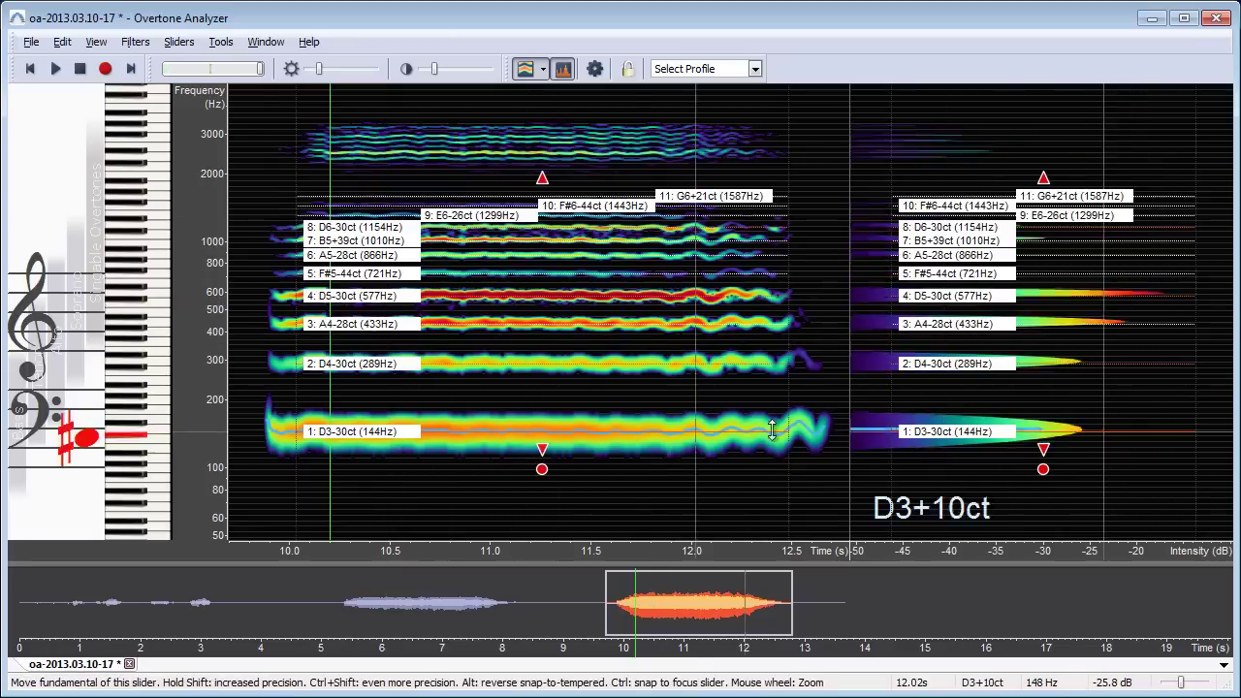
left_click_drag(928, 439, 962, 438)
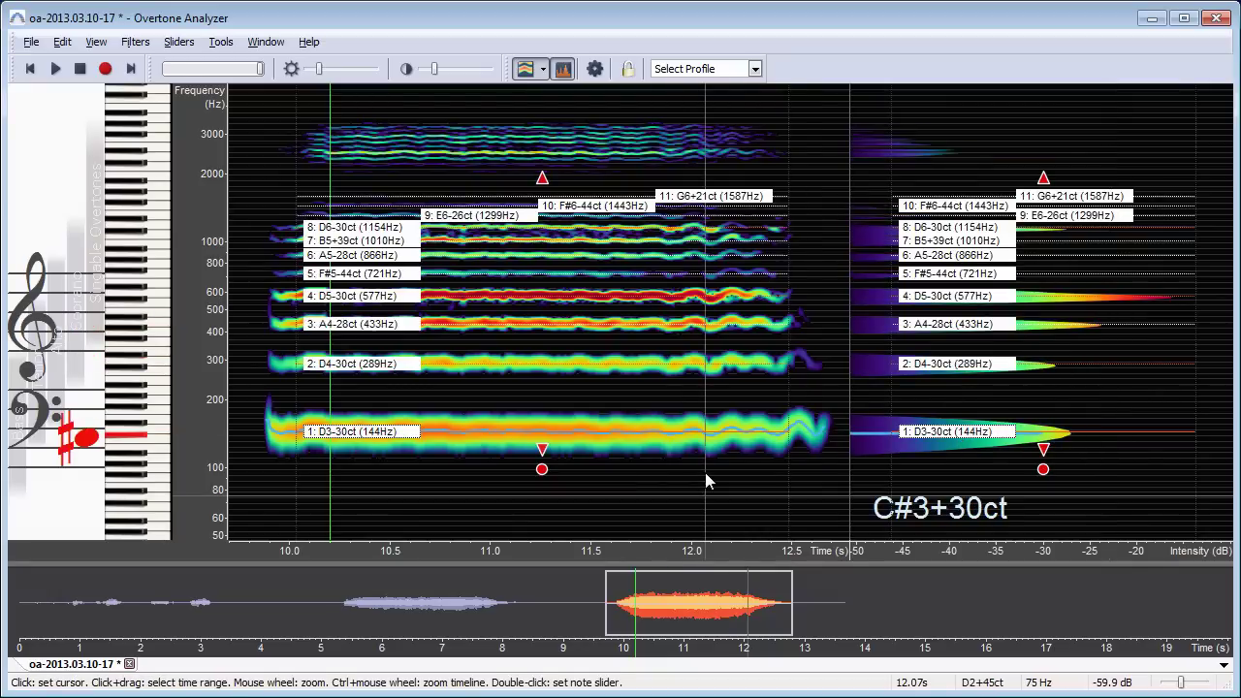
left_click(1147, 435)
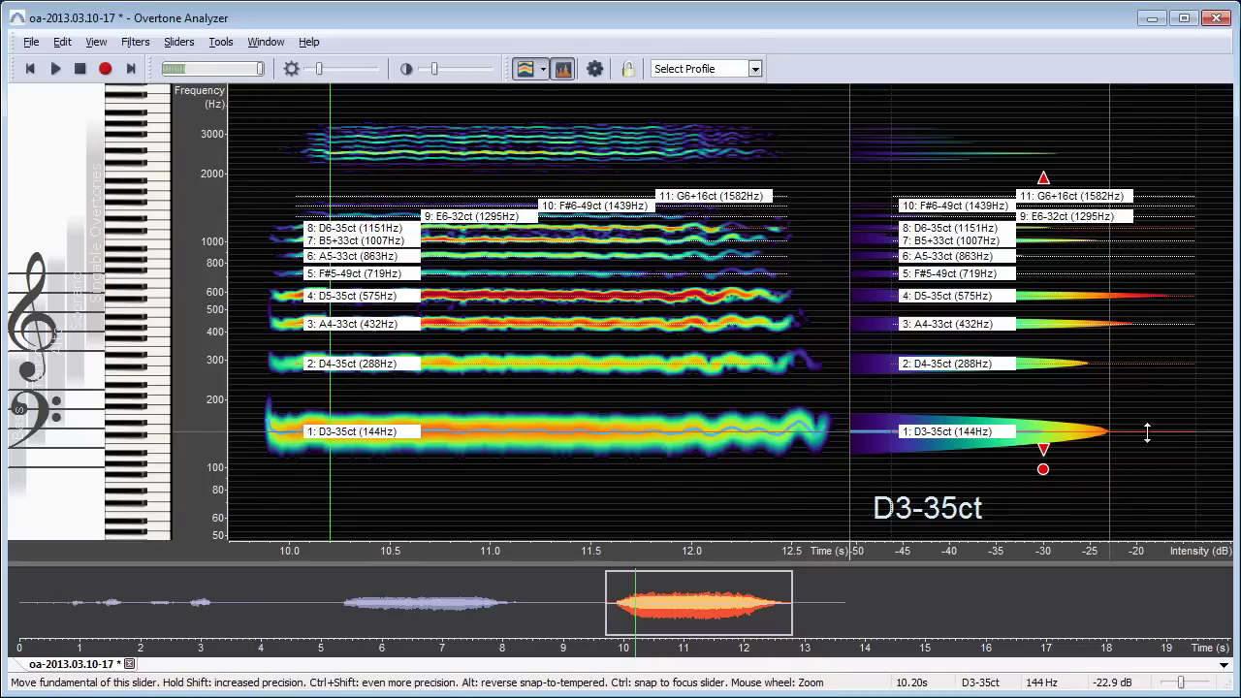
left_click_drag(1183, 359, 1144, 320)
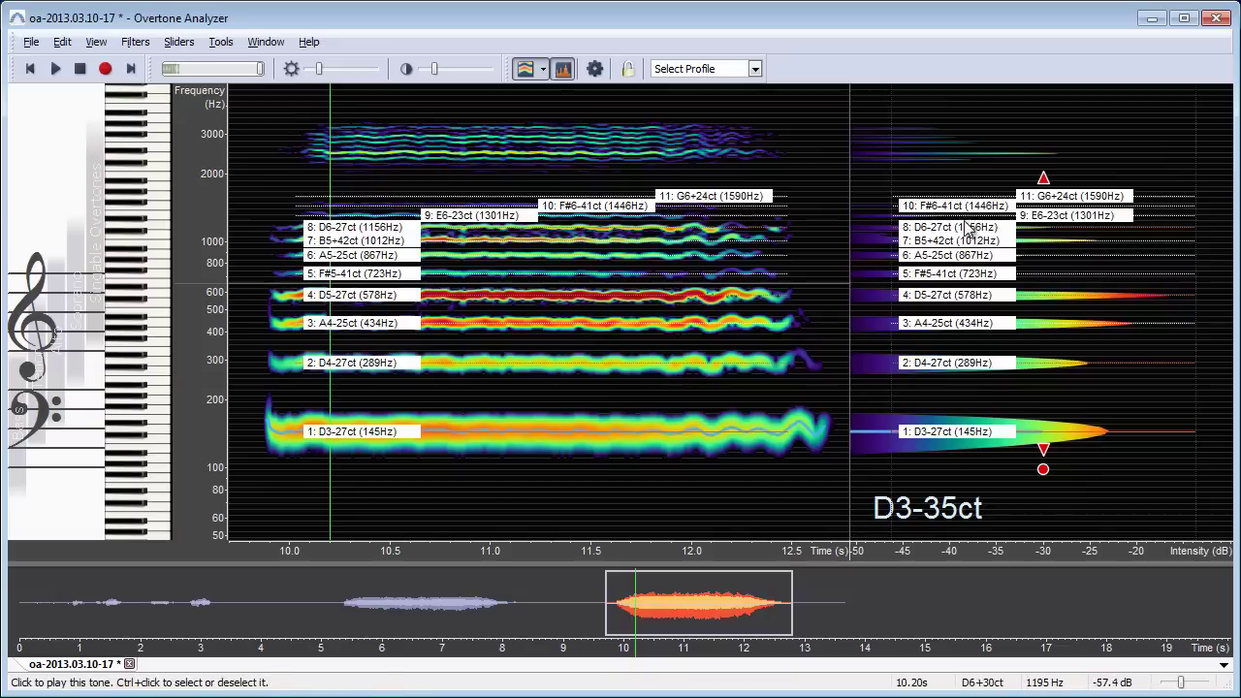